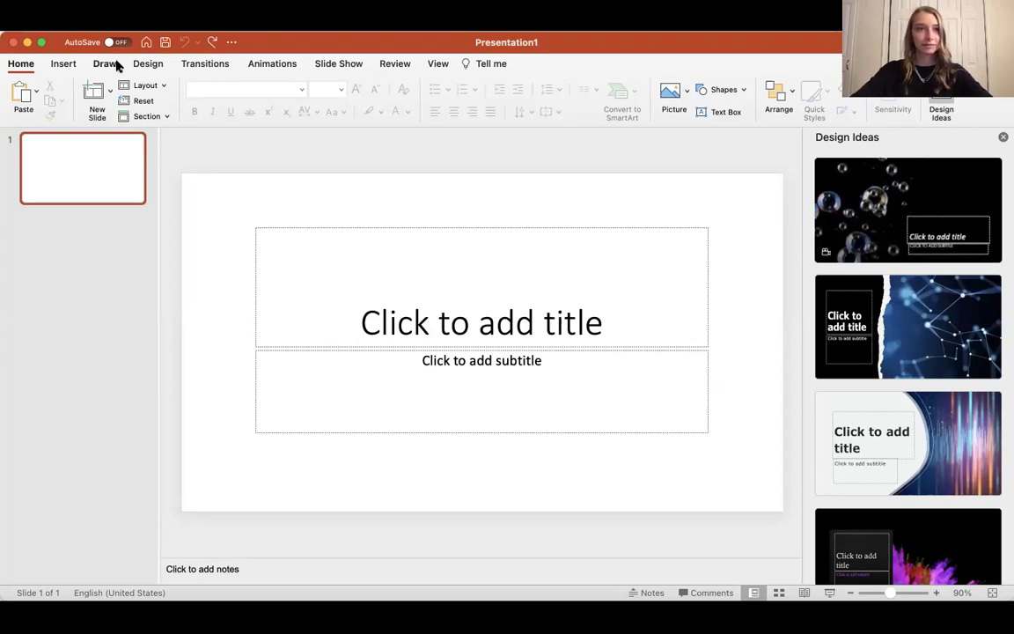
Save the new blank presentation to the Mac as 'Happy Spring!'
left_click(113, 16)
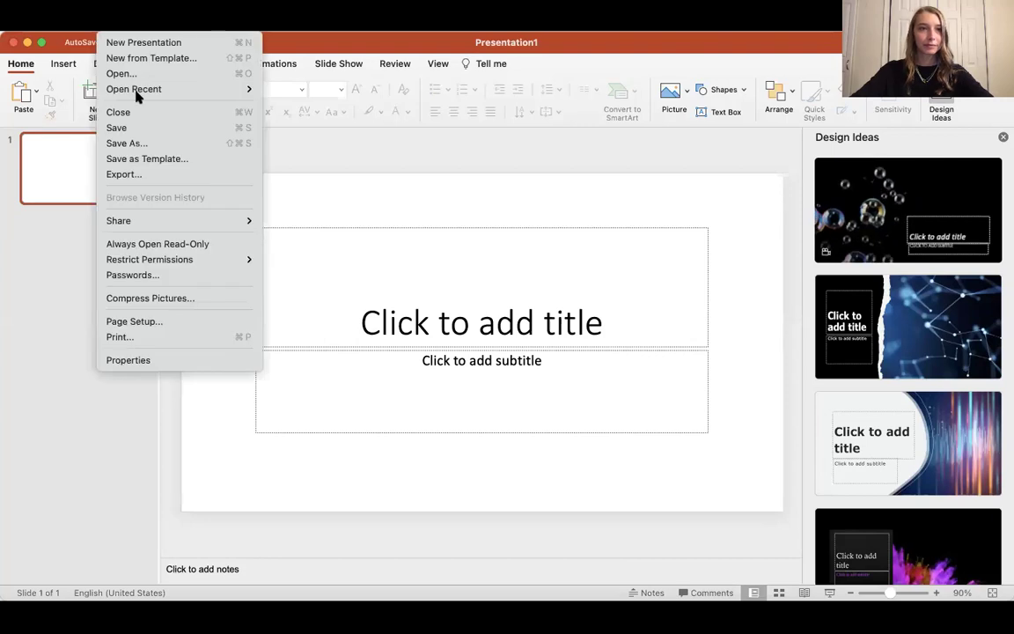
left_click(141, 127)
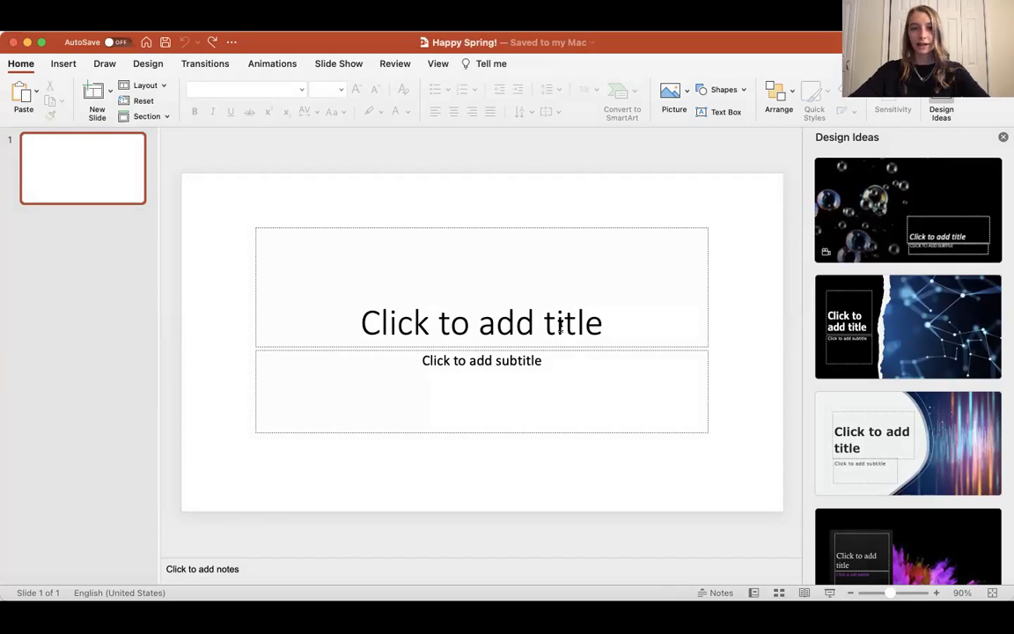
Type 'Happy Spring!' as the title of the first slide
left_click(559, 321)
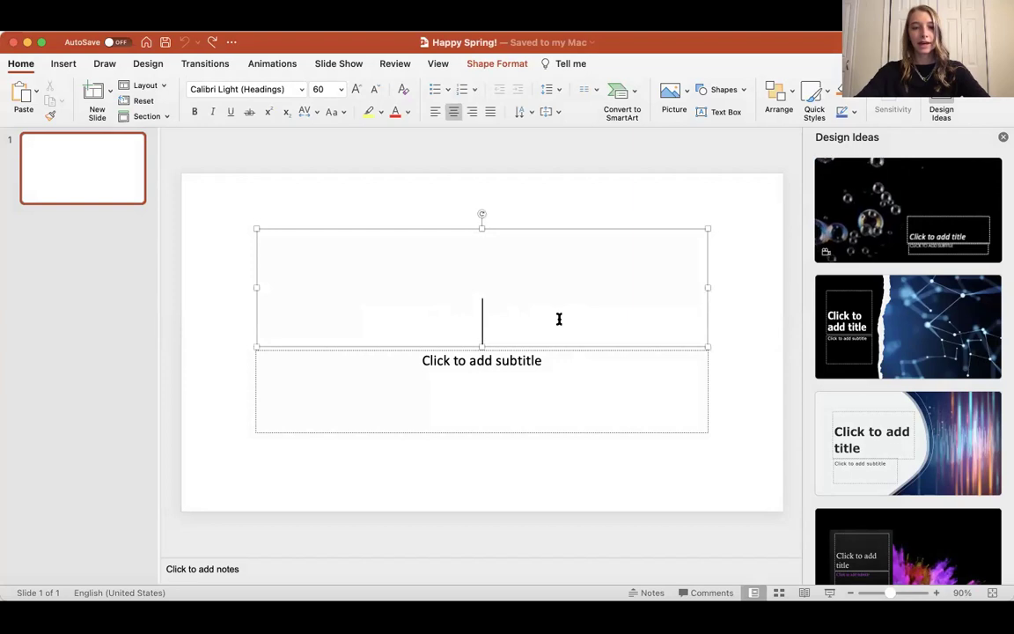
type("Happu")
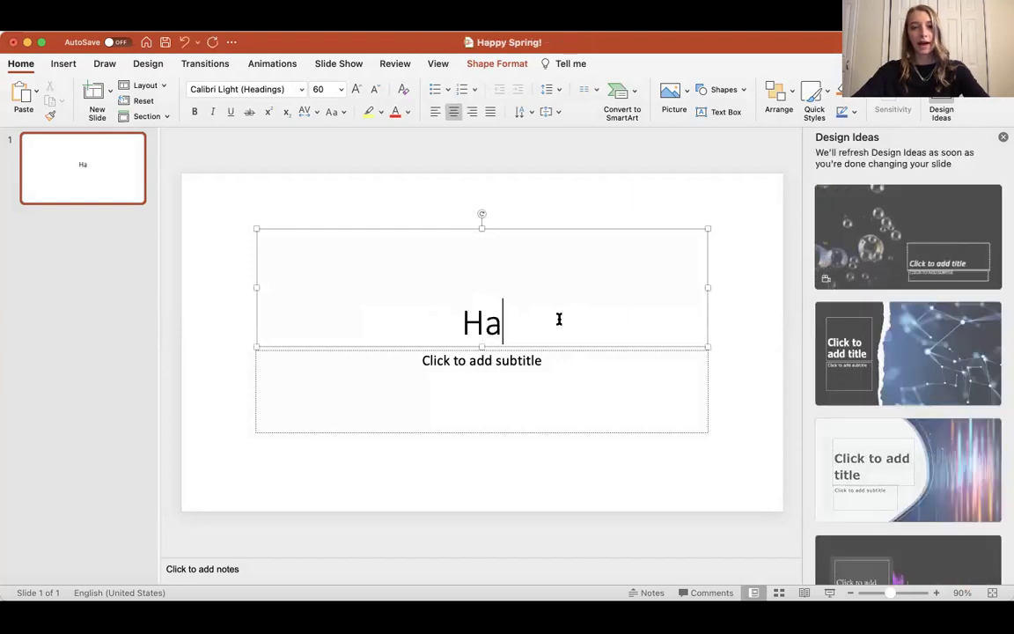
key("BackSpace")
key("BackSpace")
type("y ")
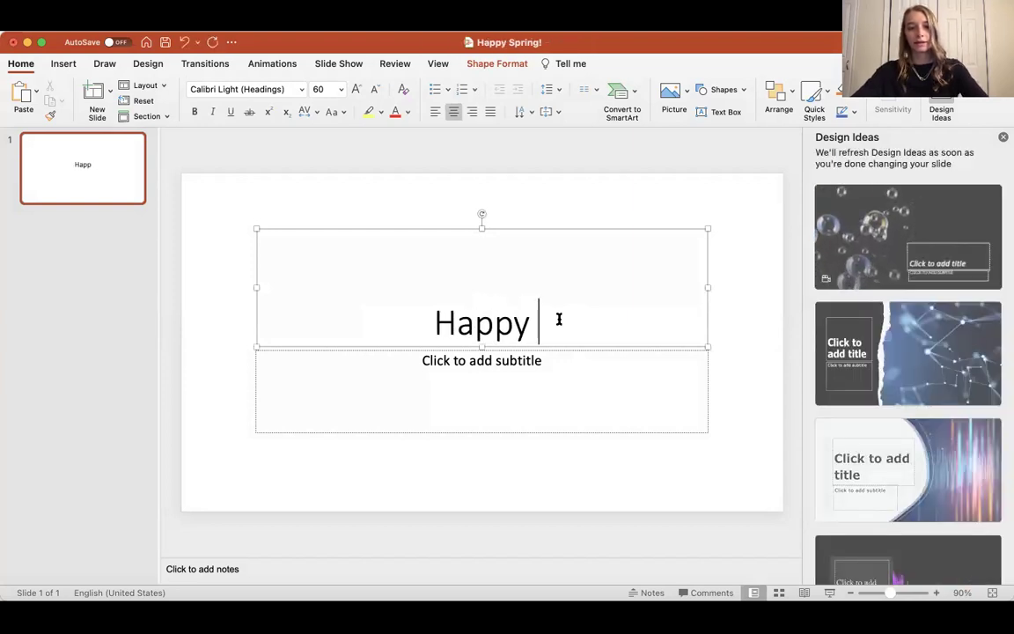
type("Spring!")
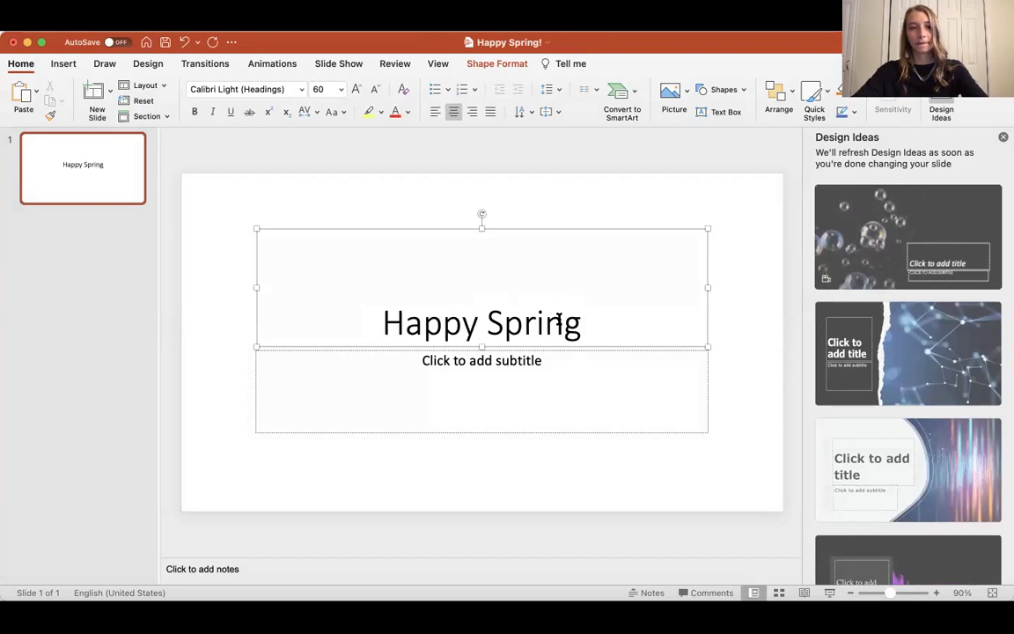
Add a subtitle byline with the author's name
left_click(547, 373)
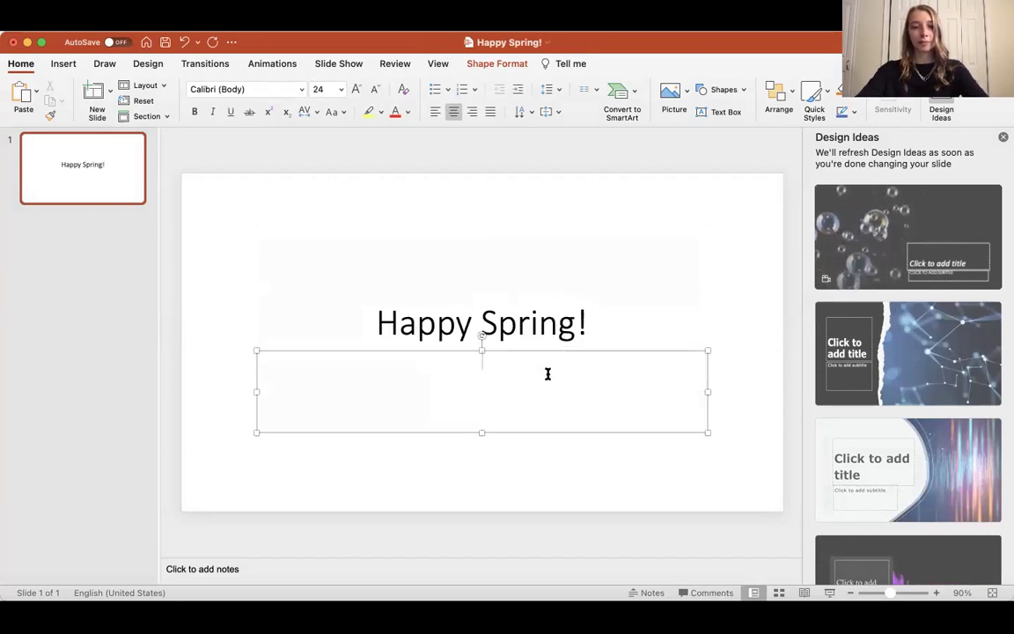
type("by Jacquelyn")
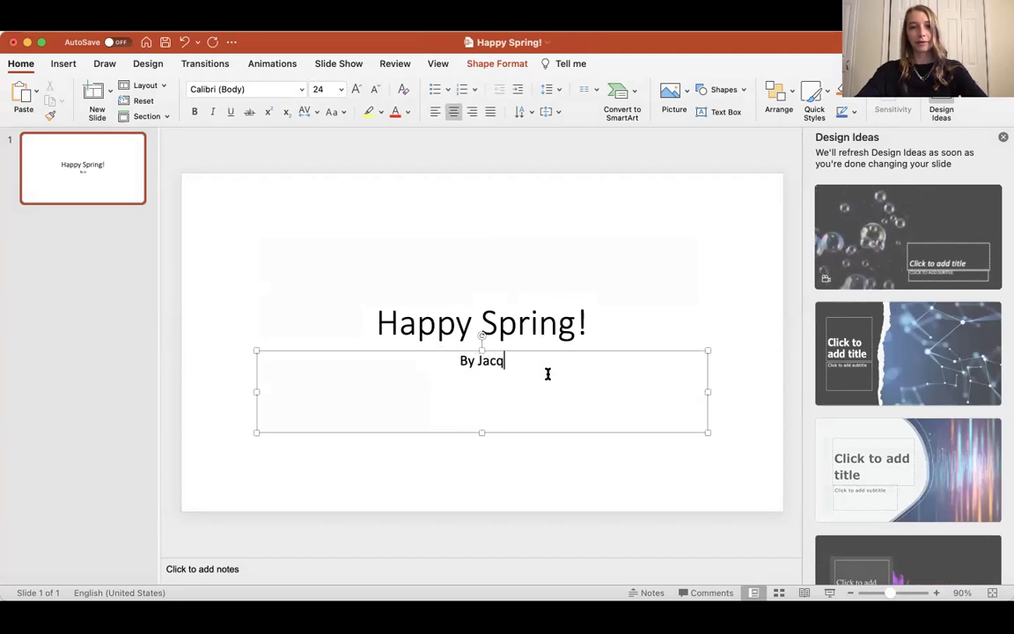
left_click(534, 523)
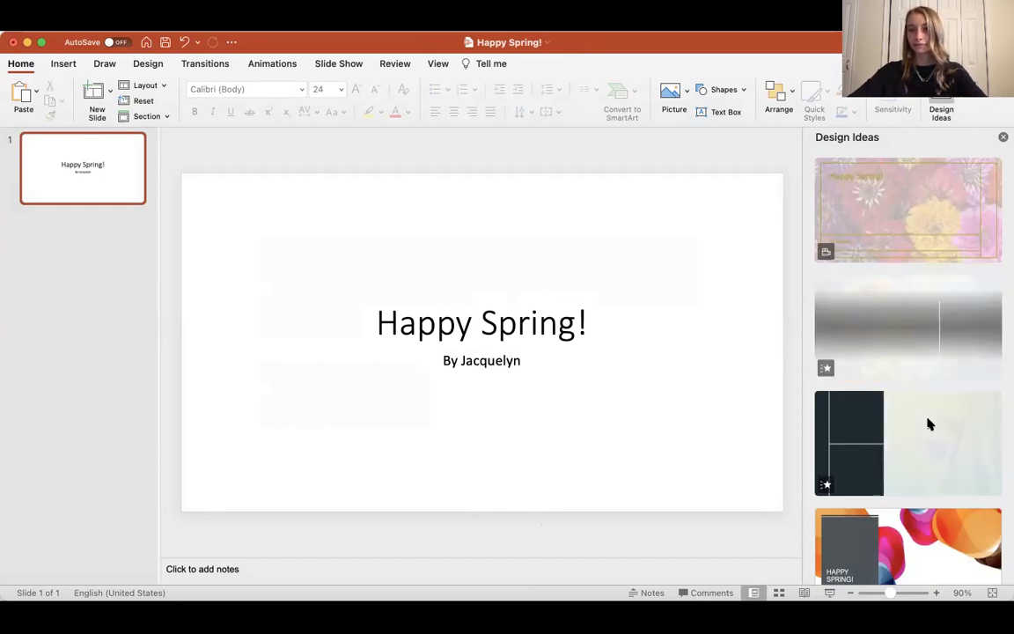
Try a grey theme, then apply the butterflies-on-grass Design Ideas layout to the title slide
left_click(148, 69)
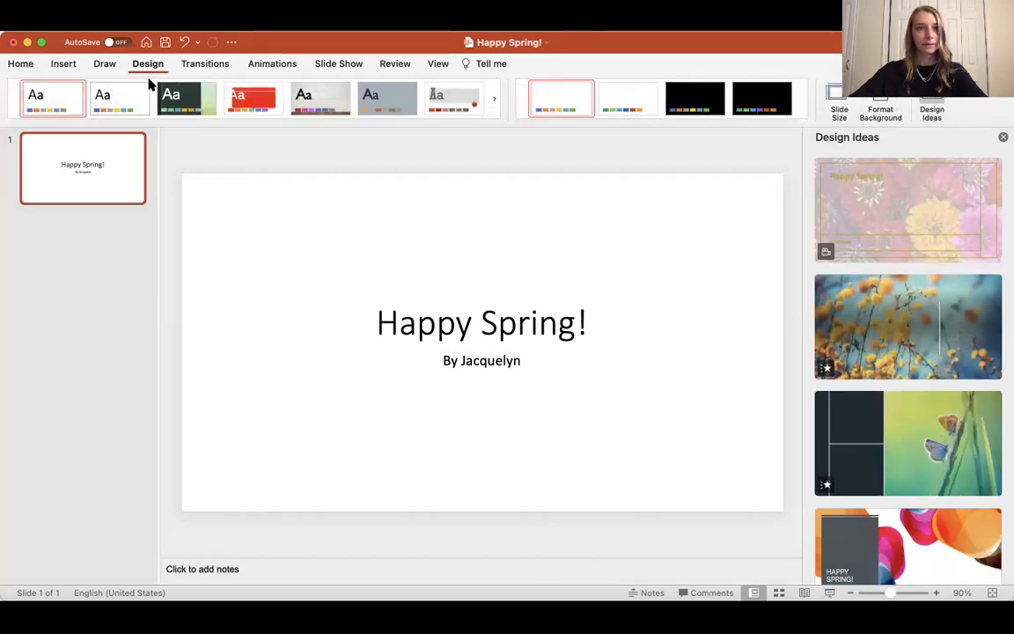
left_click(380, 102)
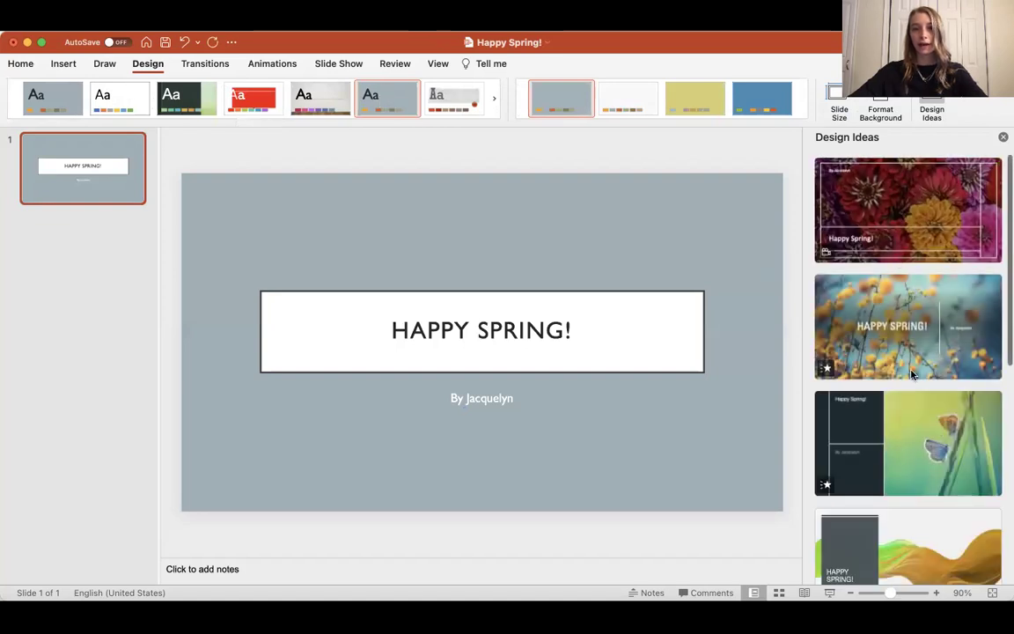
scroll(912, 522, "down", 5)
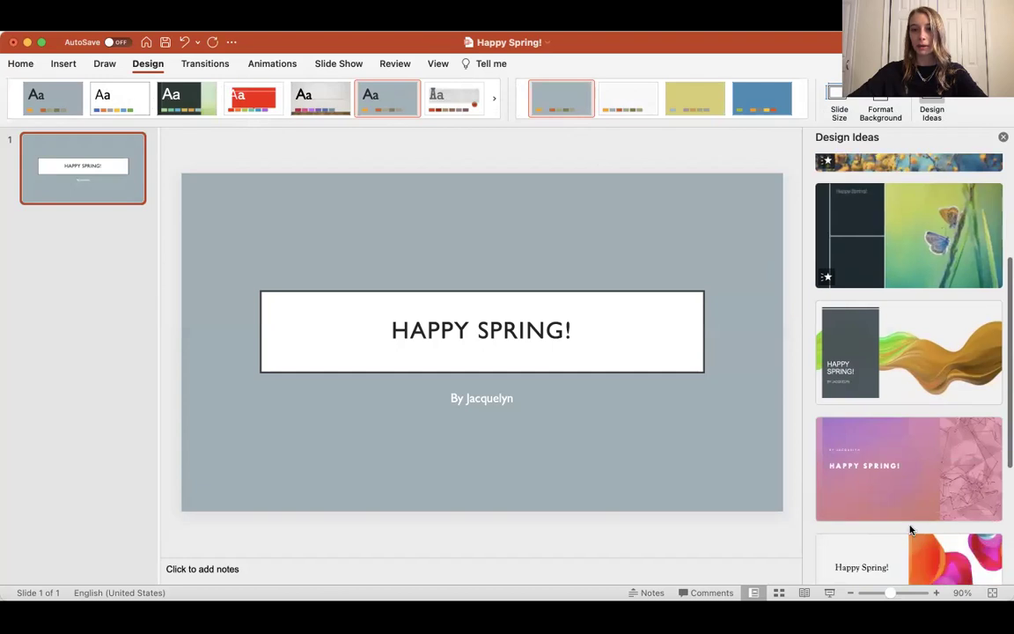
scroll(911, 529, "down", 3)
scroll(911, 529, "up", 4)
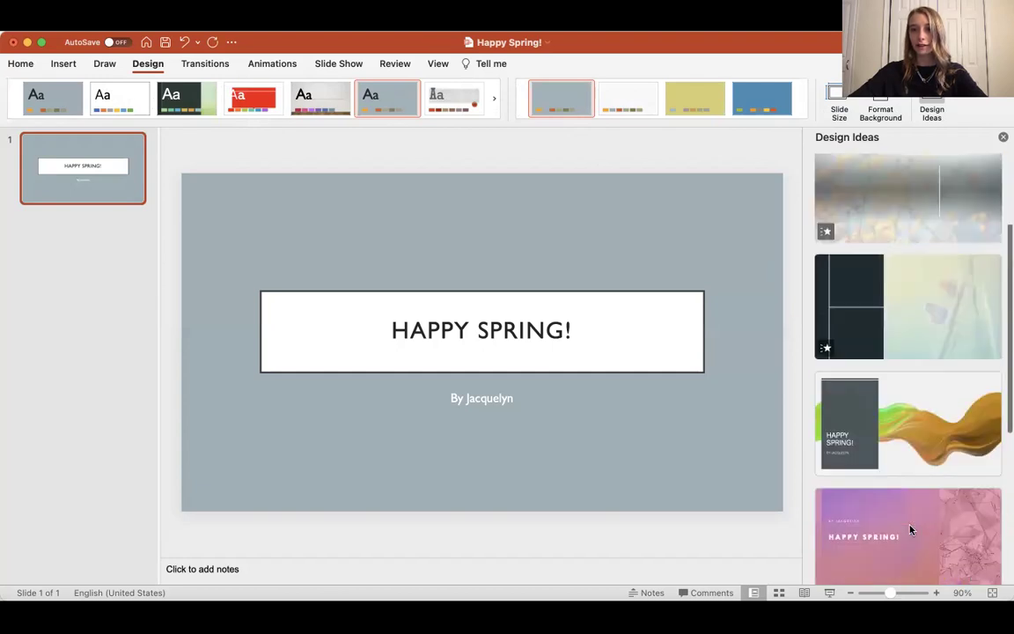
scroll(912, 493, "up", 2)
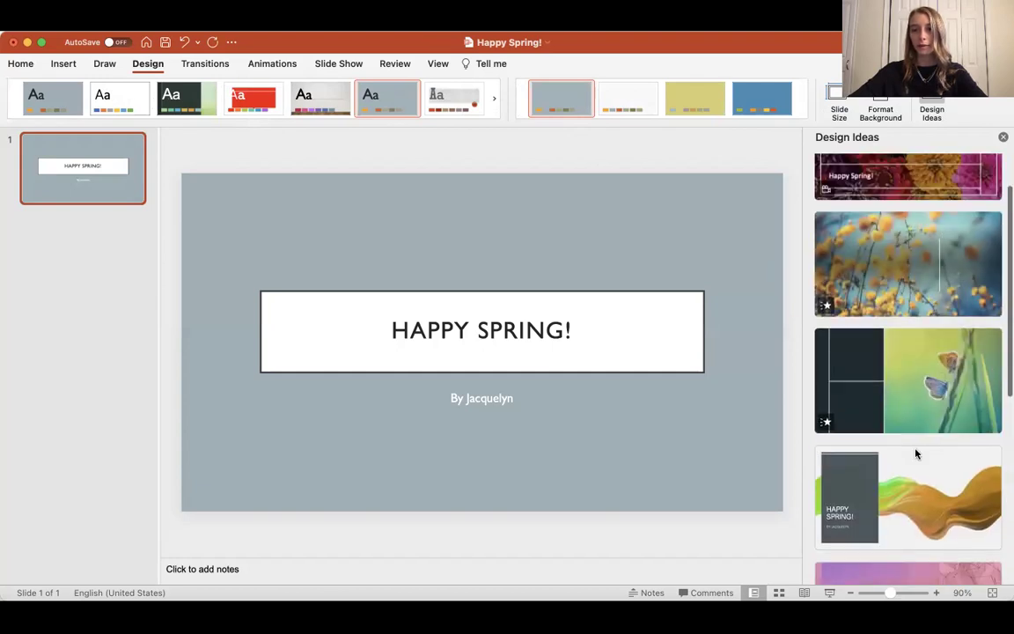
left_click(927, 372)
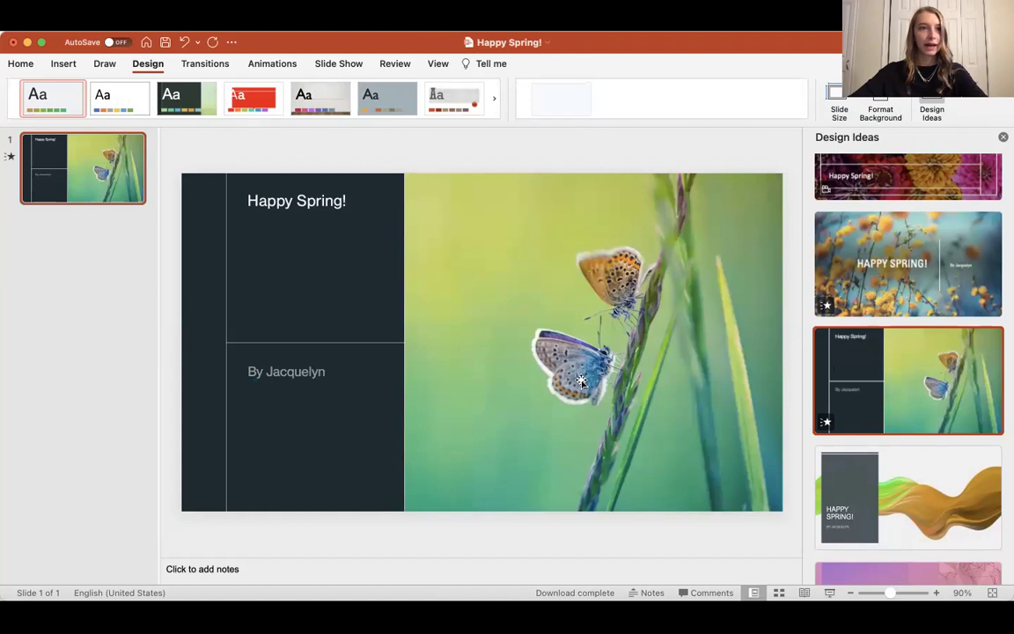
Add a second slide with the Picture with Caption layout
left_click(21, 63)
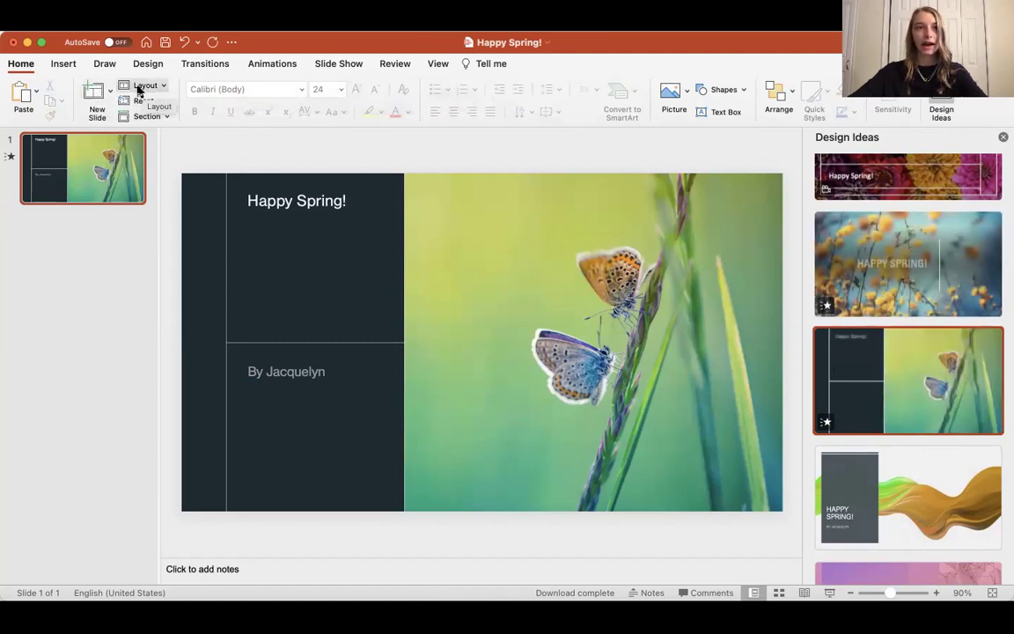
left_click(91, 91)
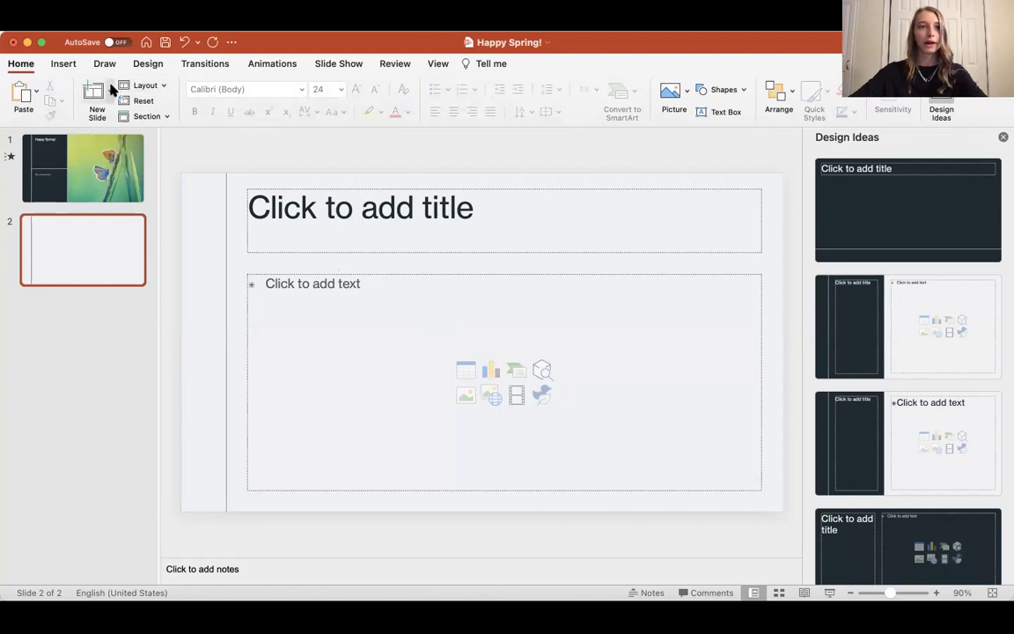
left_click(146, 85)
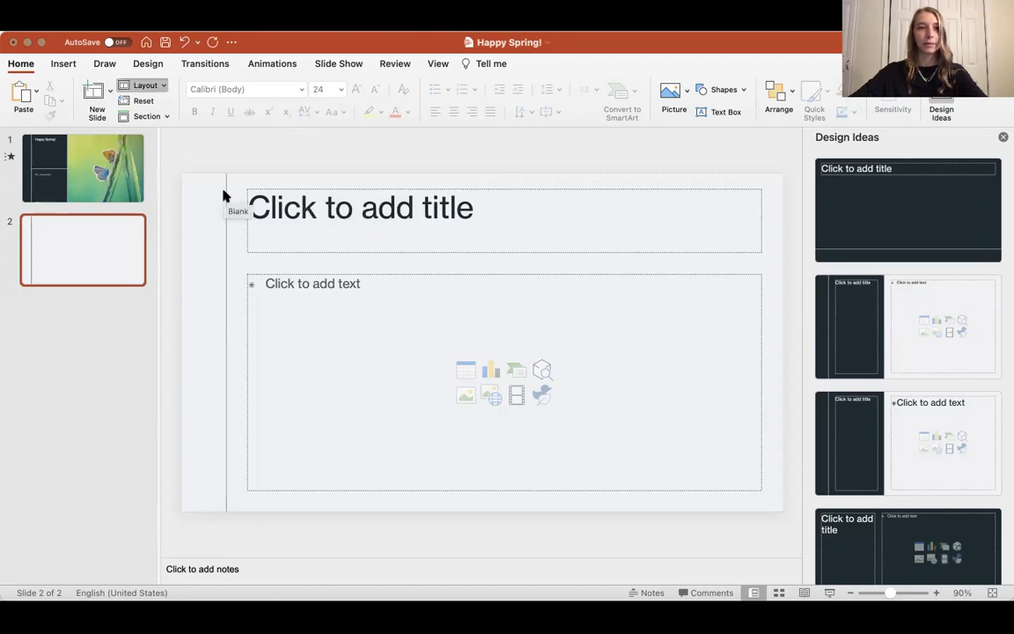
left_click(356, 180)
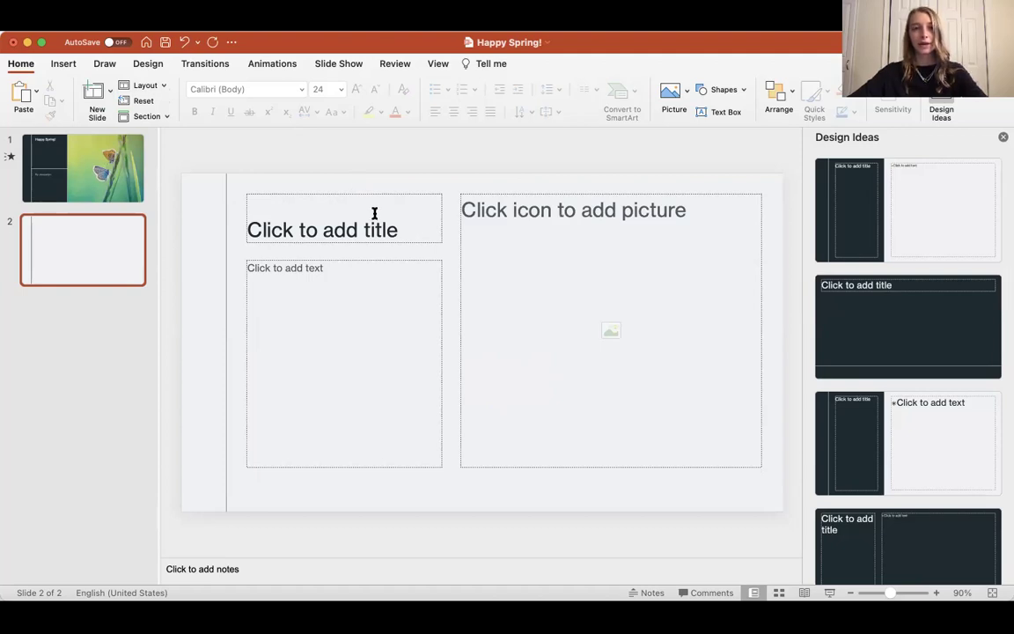
Title slide 2 'Sunflowers!'
left_click(352, 229)
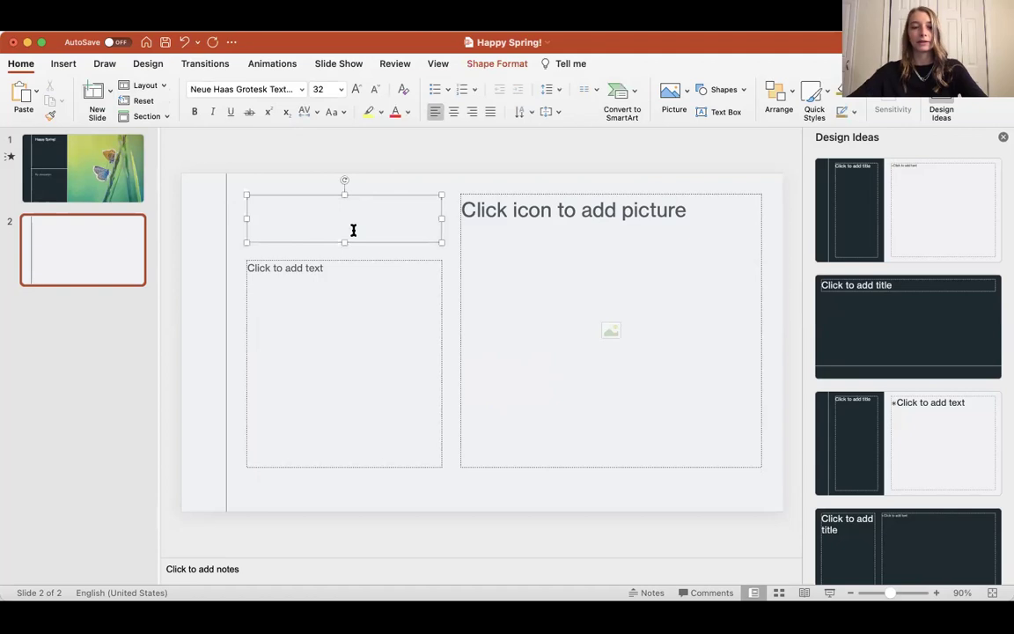
type("Sub")
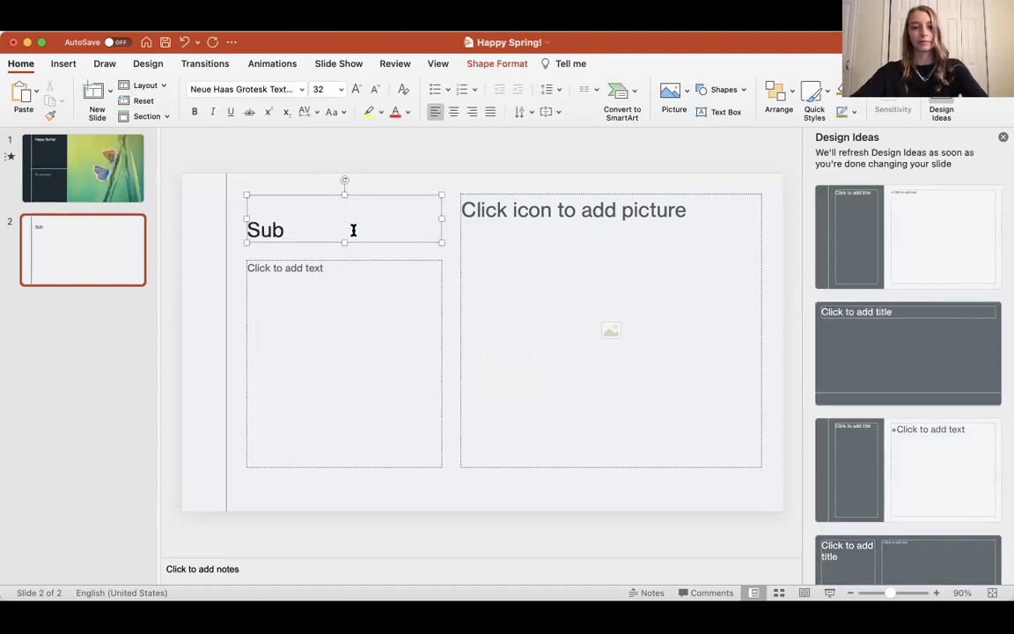
key("BackSpace")
type("nflow")
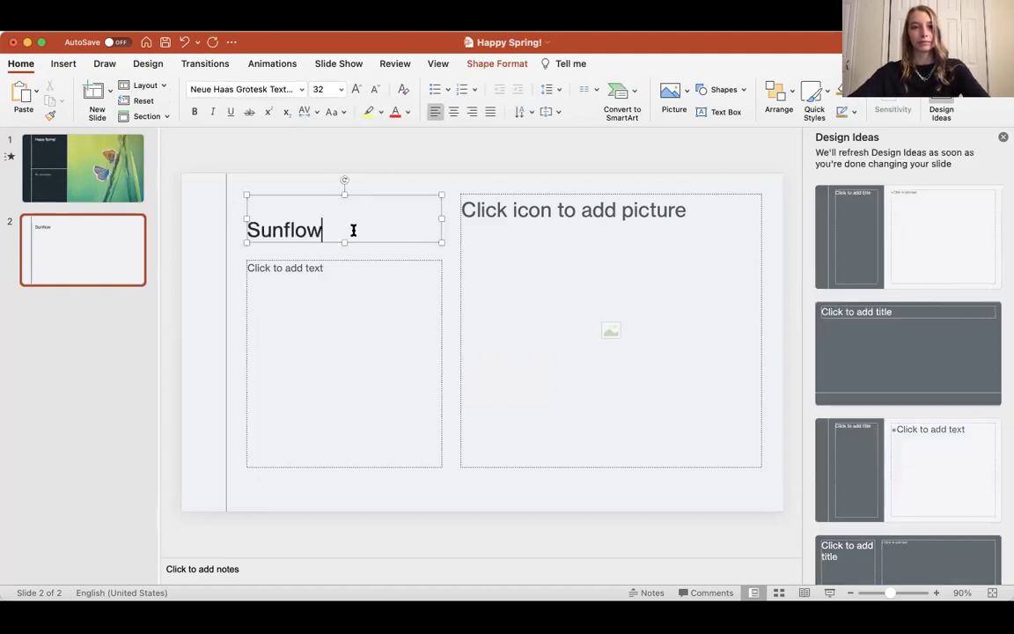
type("ers!")
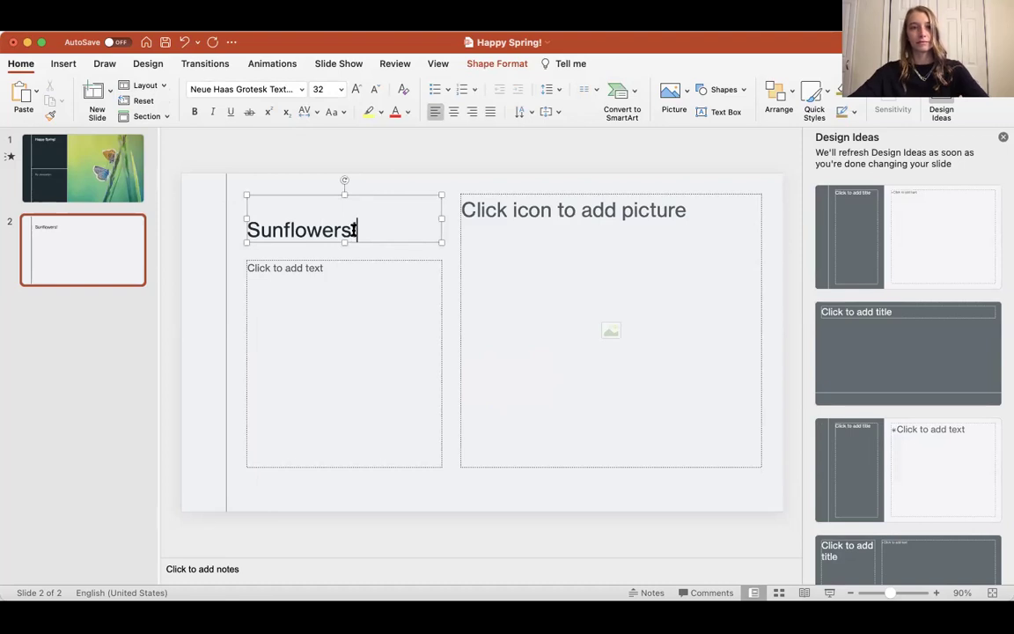
Fill slide 2's picture area with a stock sunflower-field photo found by searching 'sunflower'
left_click(346, 152)
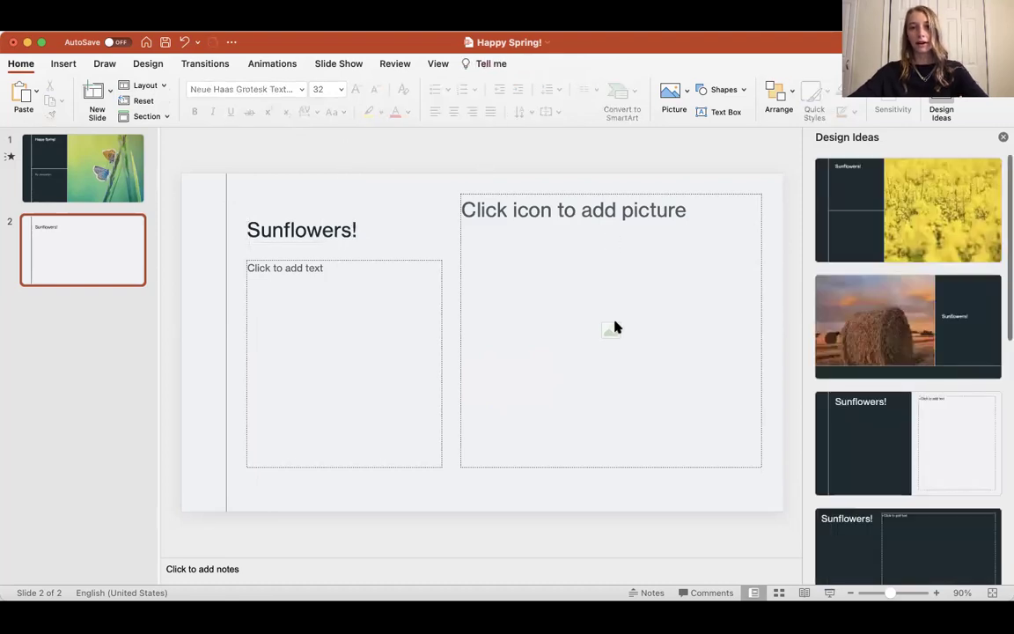
left_click(613, 329)
left_click(611, 330)
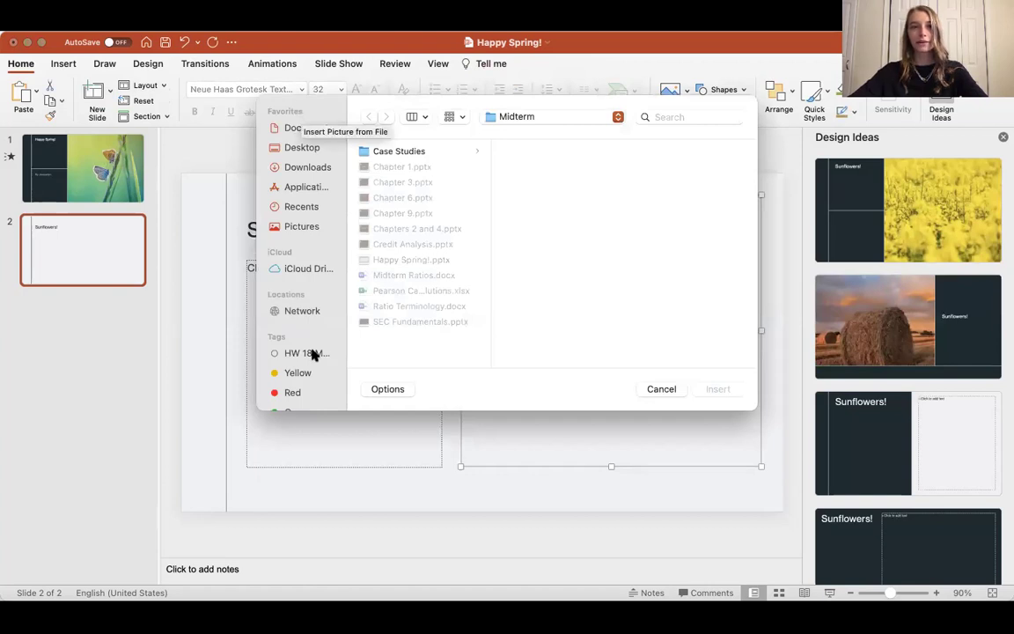
left_click(664, 389)
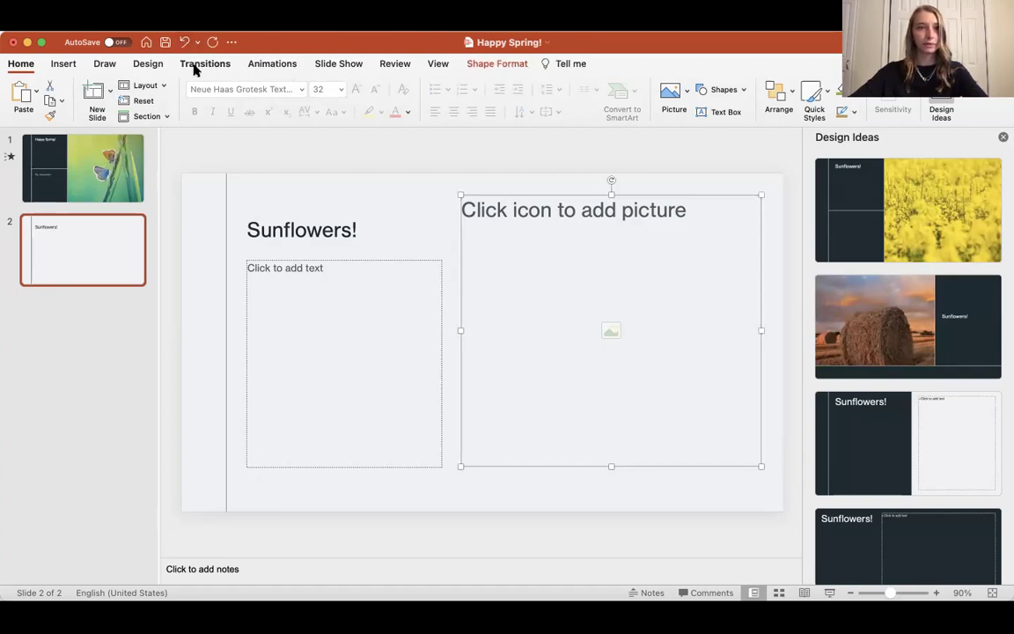
left_click(64, 64)
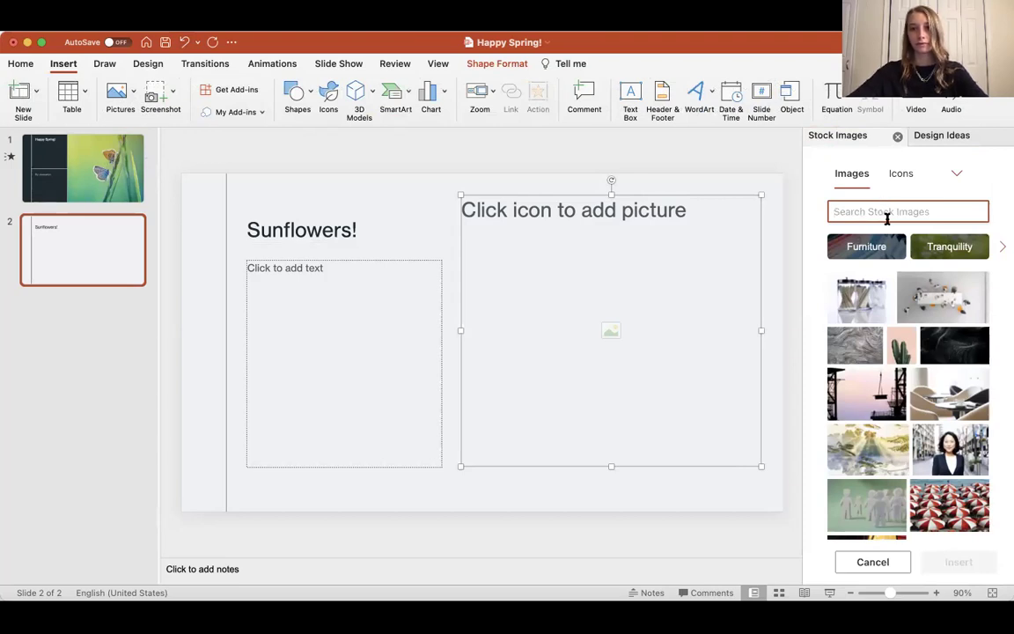
left_click(888, 210)
type("s")
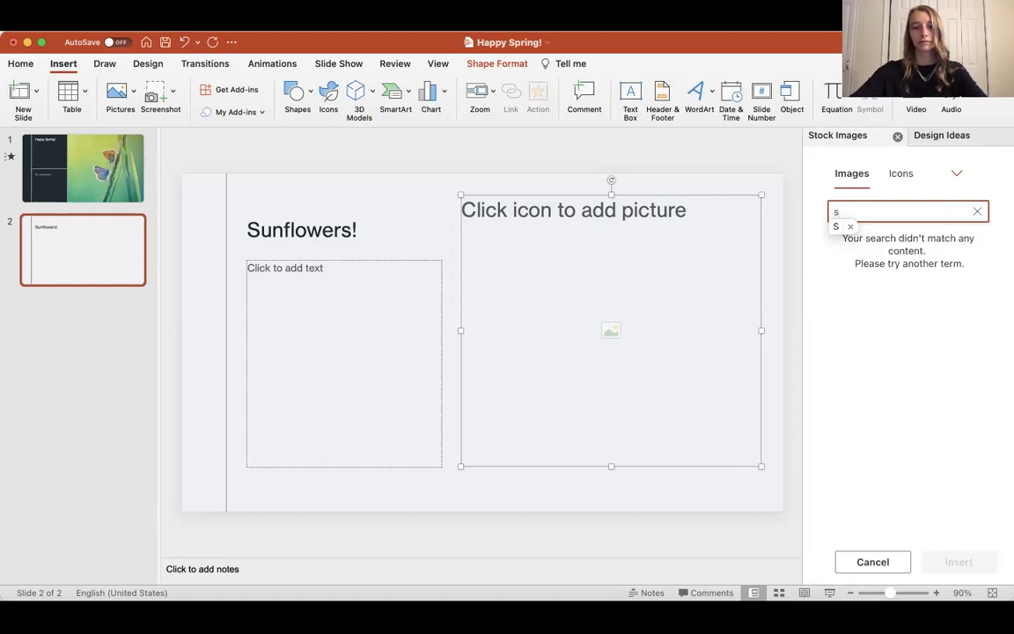
type("unflower")
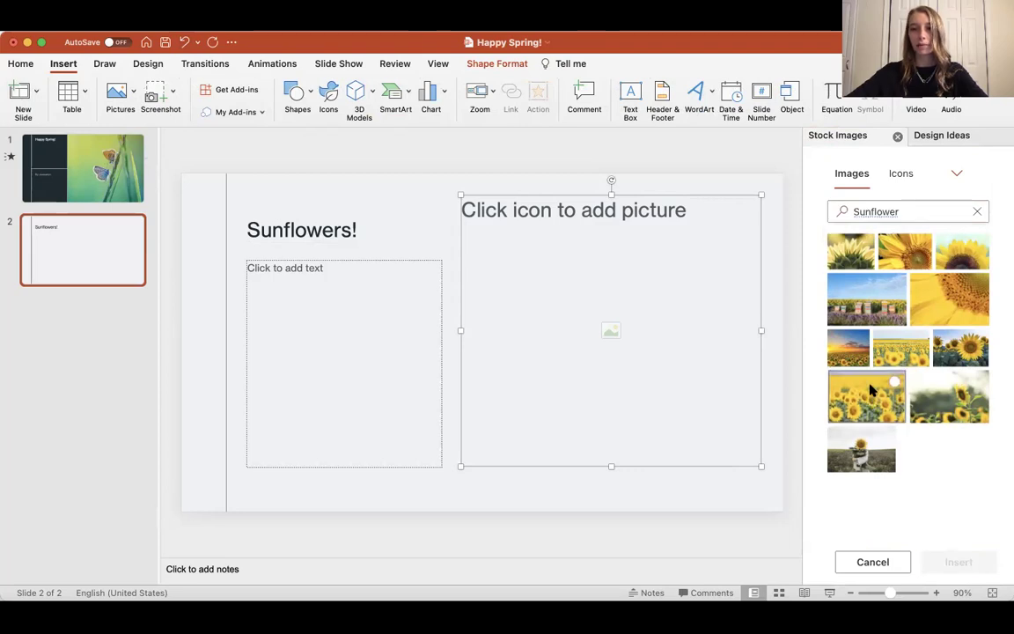
double_click(869, 396)
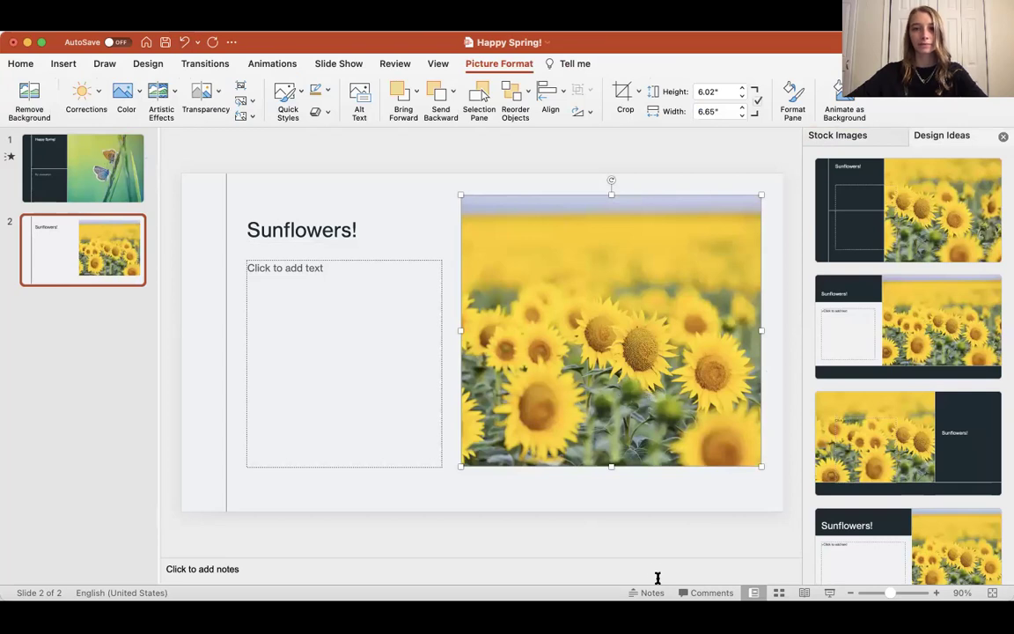
Add the bulleted line 'Sunflowers are yellow flowers' to slide 2's caption box
left_click(654, 546)
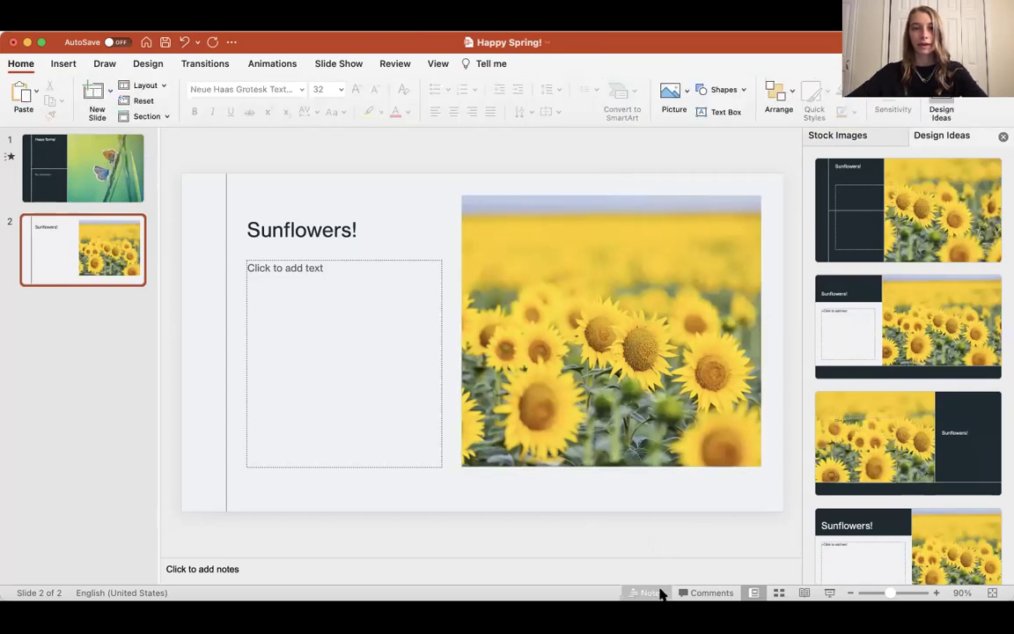
left_click(381, 286)
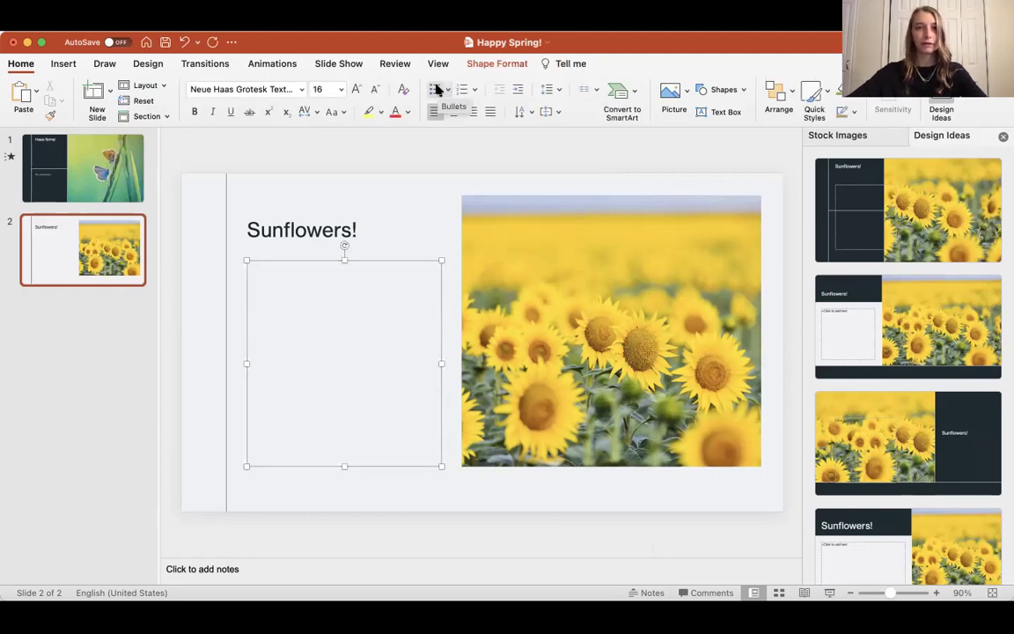
left_click(437, 90)
type("S")
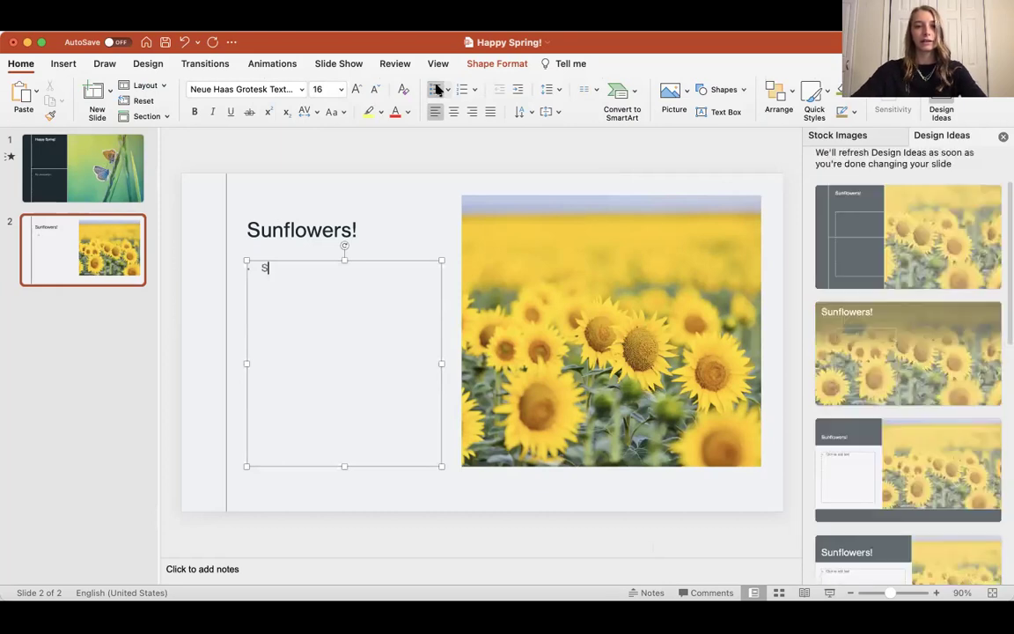
type("unflower")
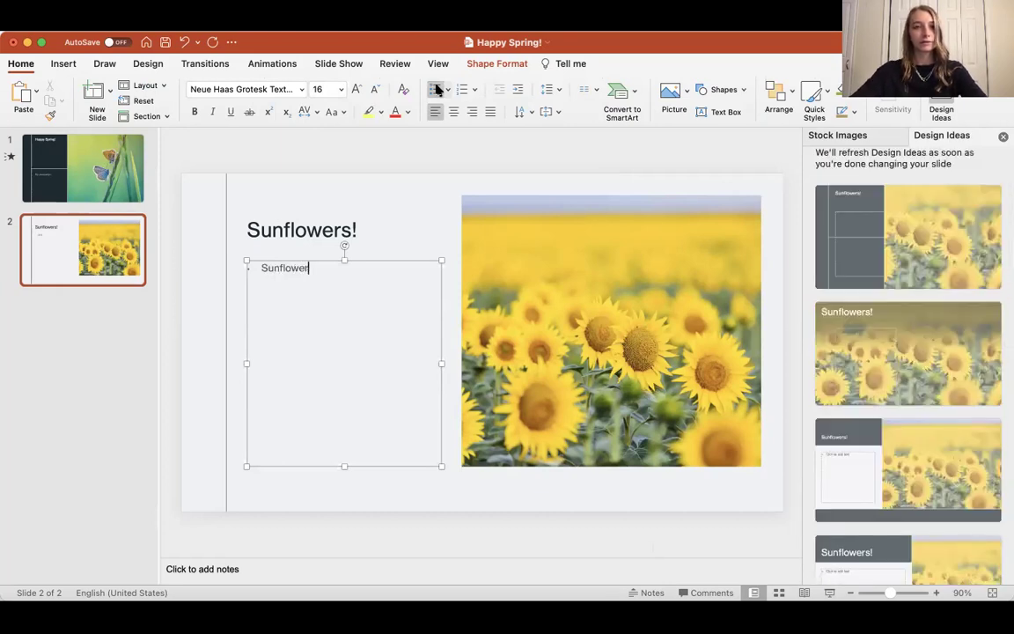
type("s are yellow f")
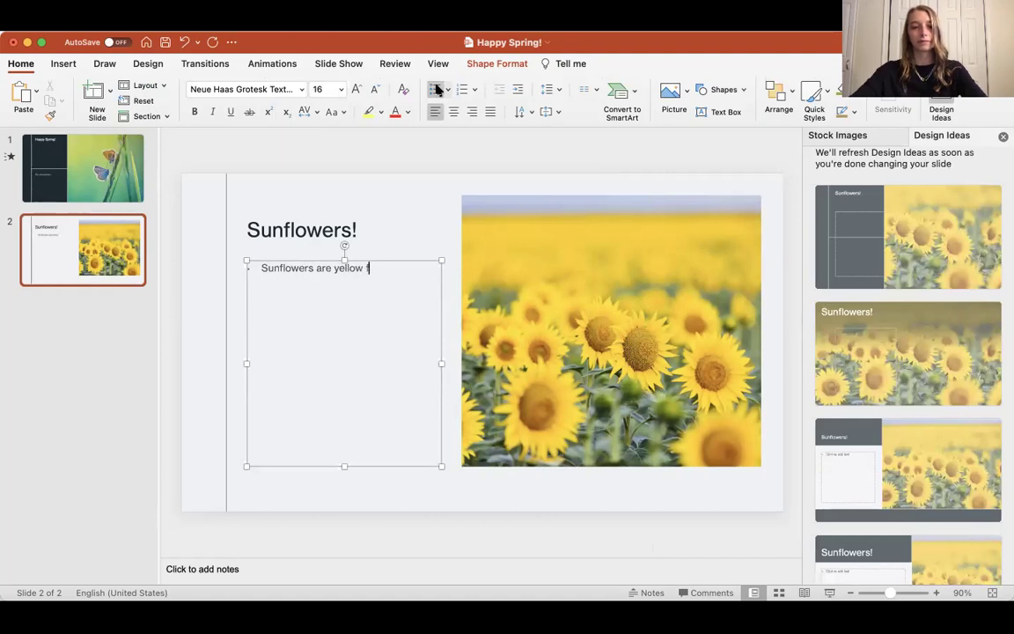
type("lowers")
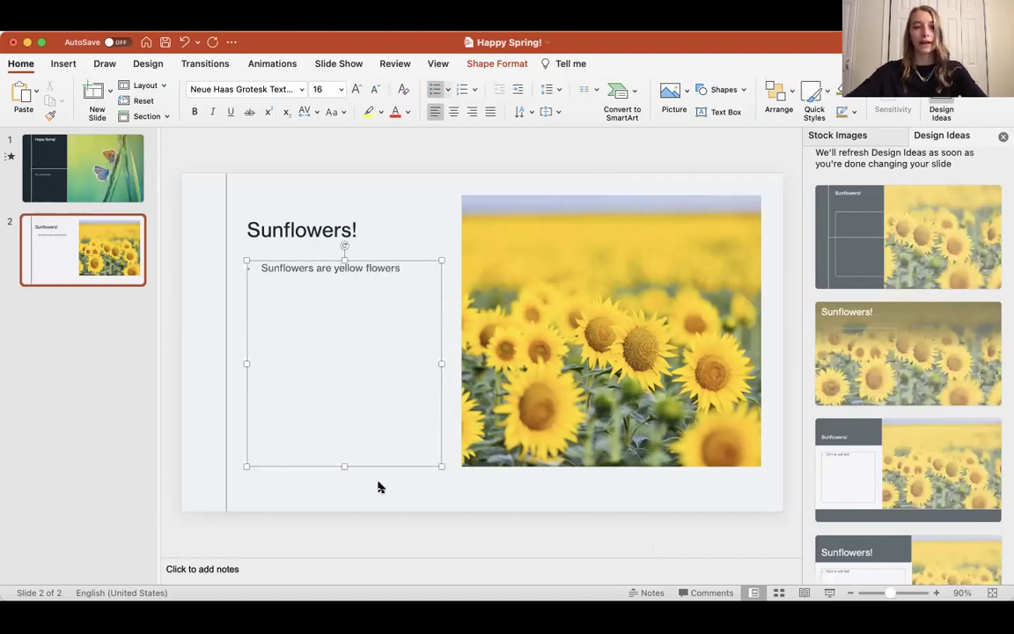
Insert a third slide and give it the Title Slide layout
left_click(366, 536)
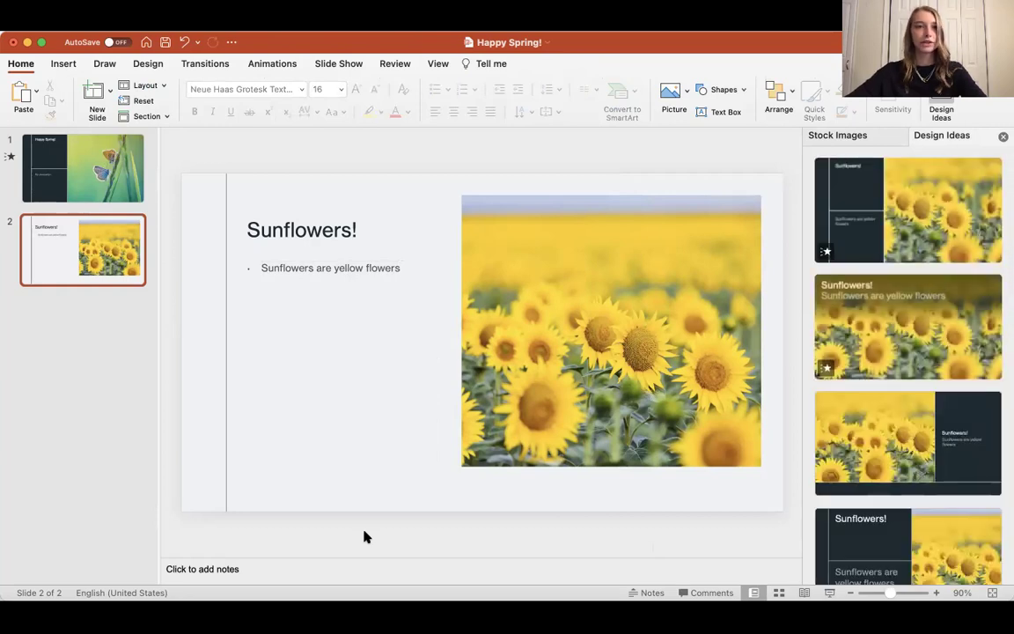
left_click(63, 62)
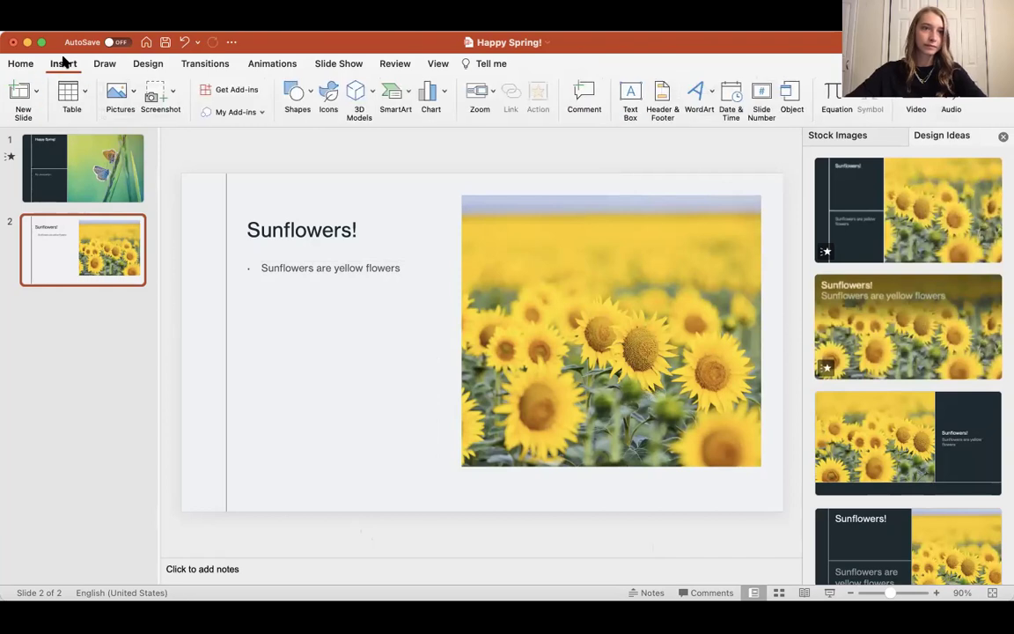
left_click(19, 94)
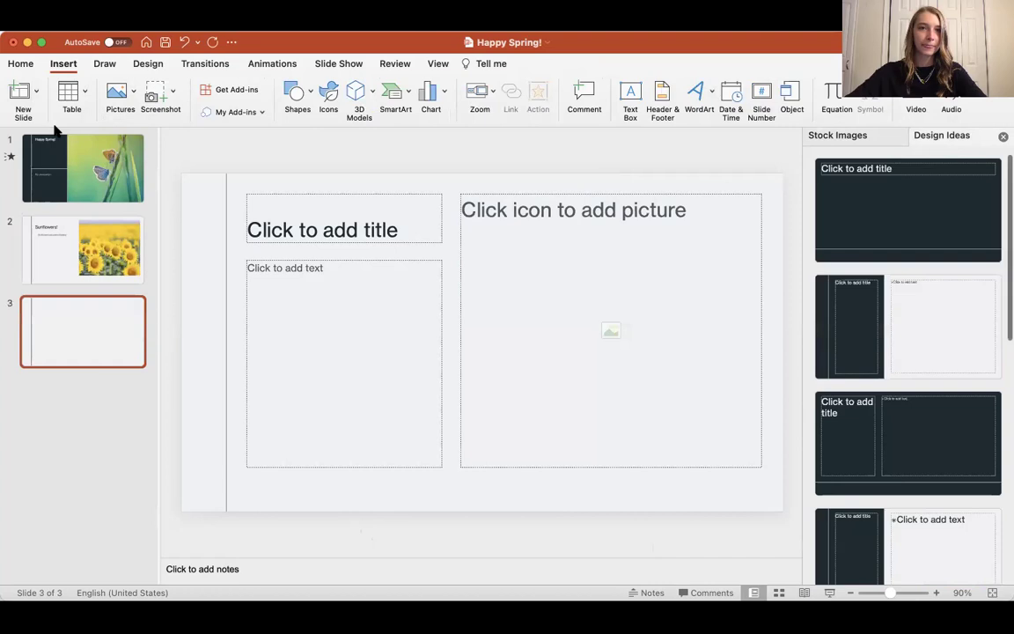
left_click(27, 64)
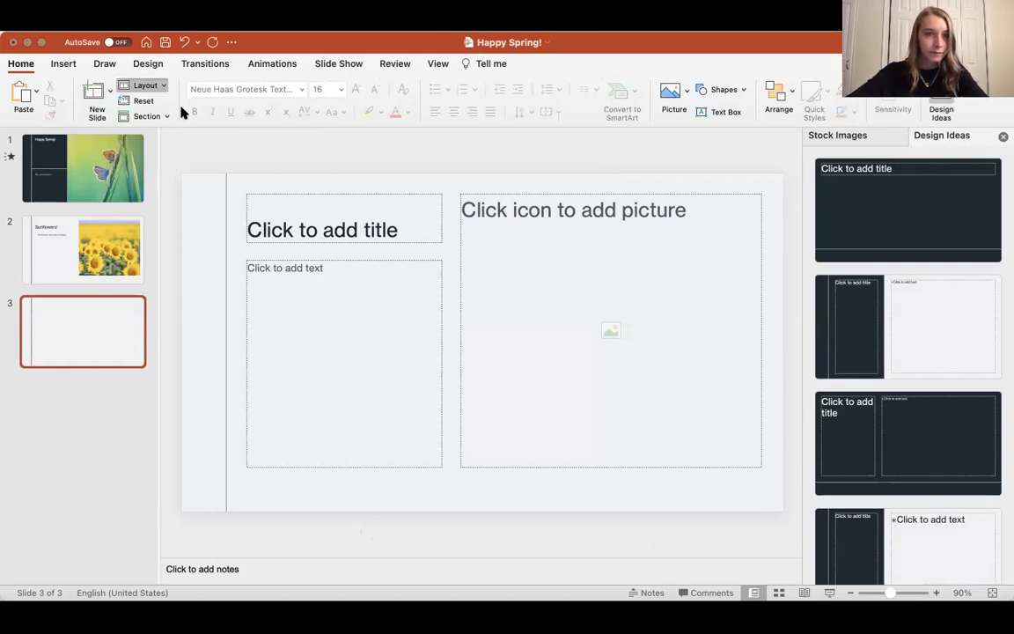
key("super+z")
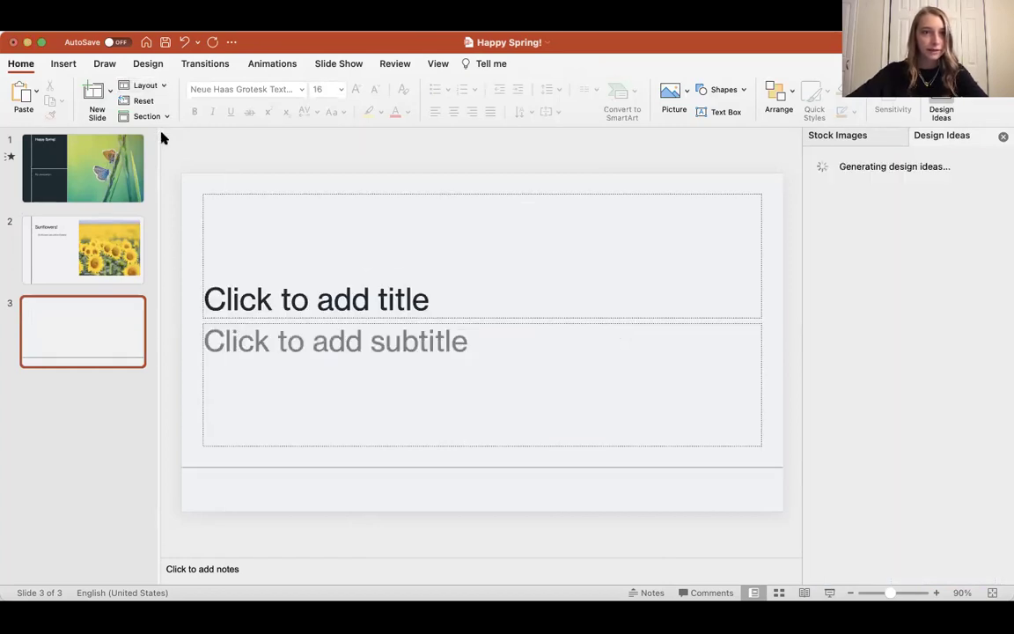
Type 'The End!' as slide 3's title and select the text
left_click(282, 303)
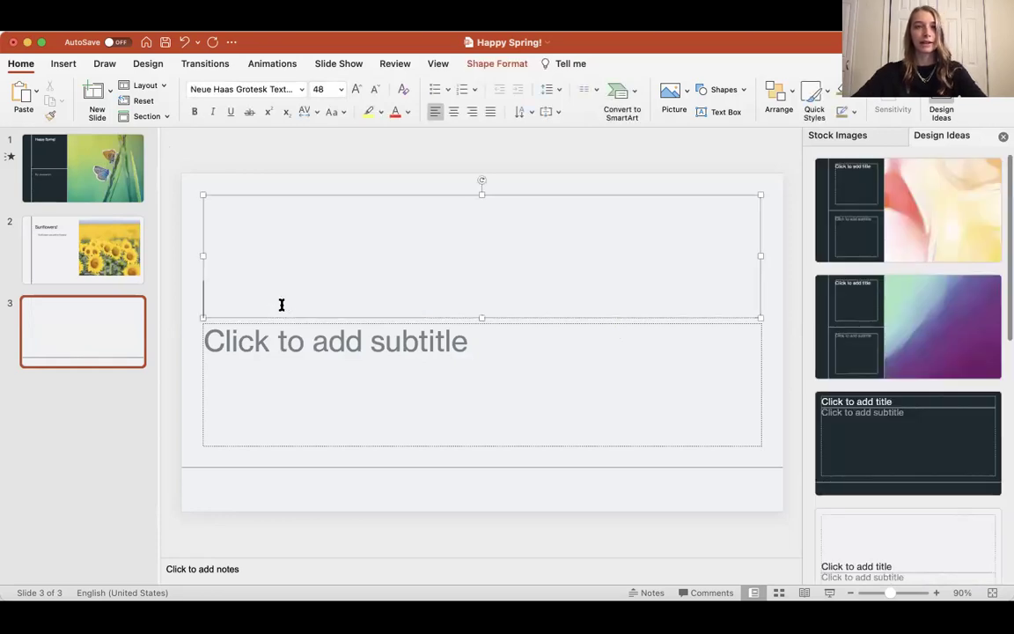
type("The End!")
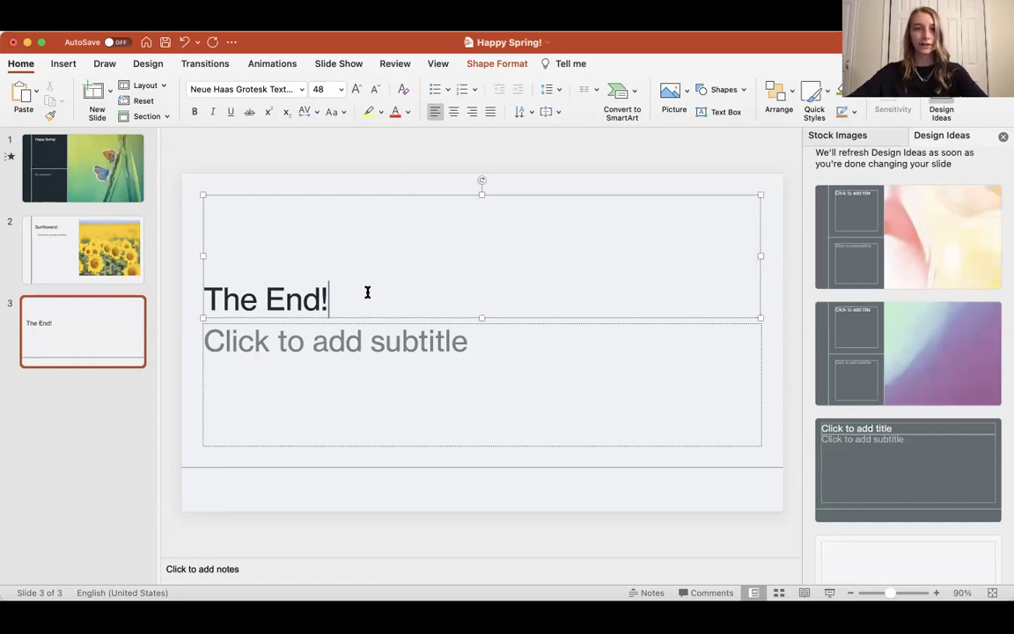
left_click_drag(344, 294, 204, 297)
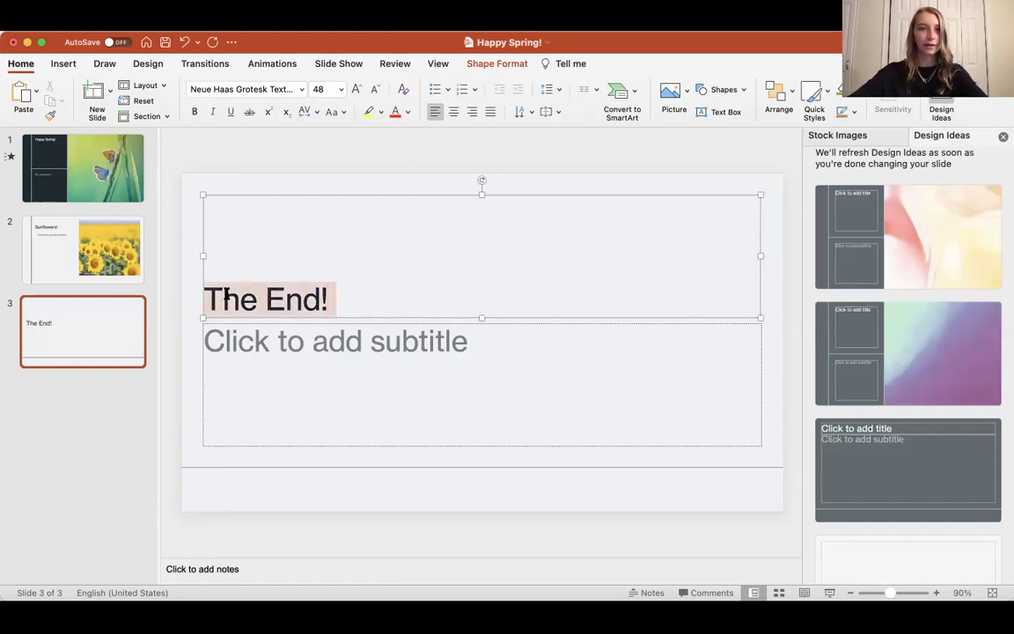
left_click(301, 90)
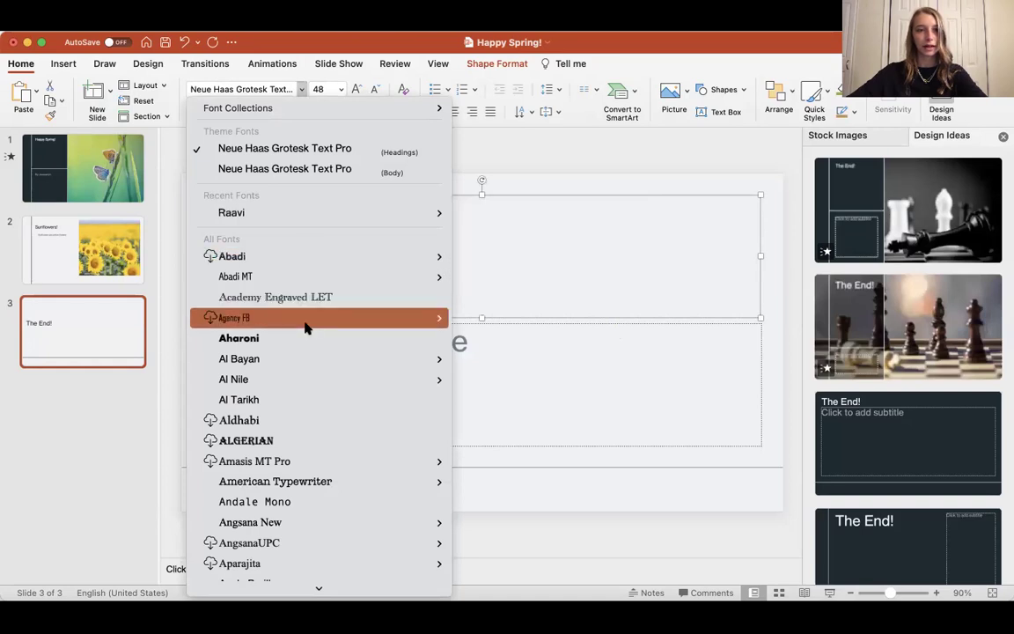
Set the 'The End!' title in Times New Roman Regular
scroll(306, 327, "down", 15)
scroll(306, 328, "down", 20)
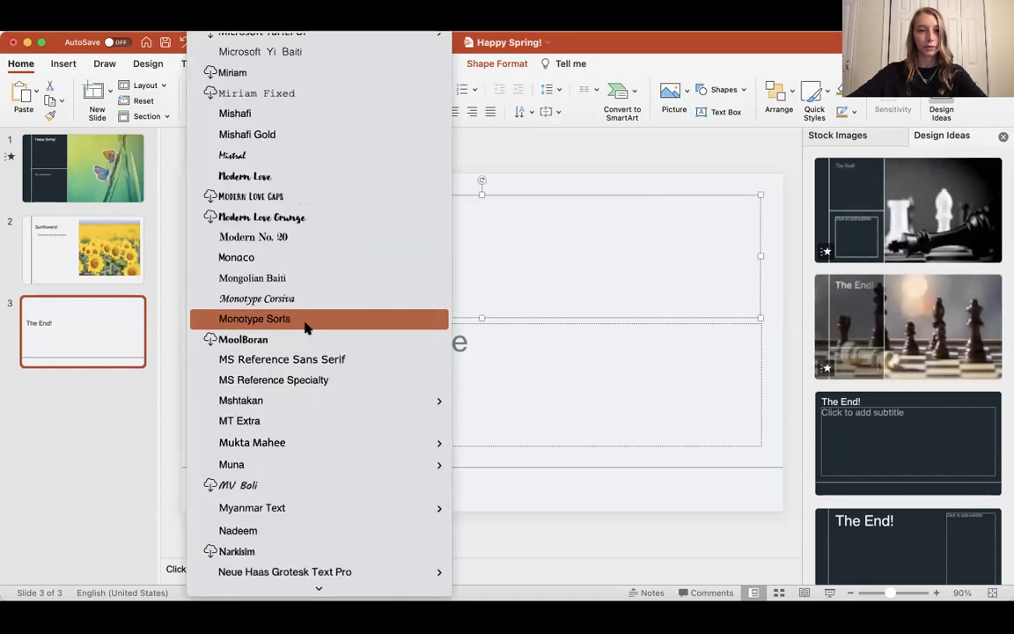
scroll(305, 328, "down", 20)
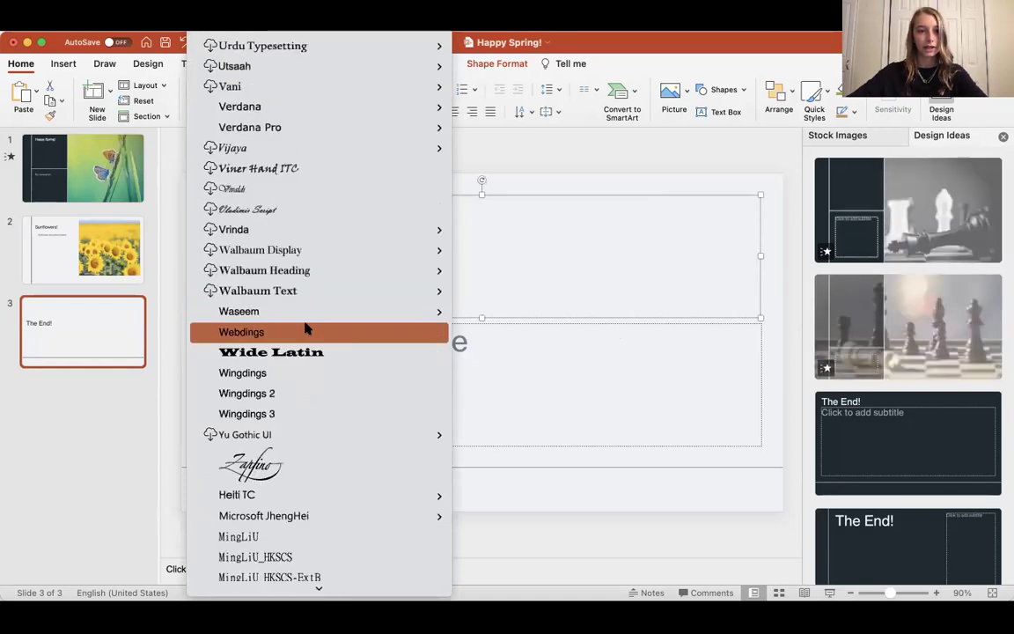
scroll(305, 327, "down", 20)
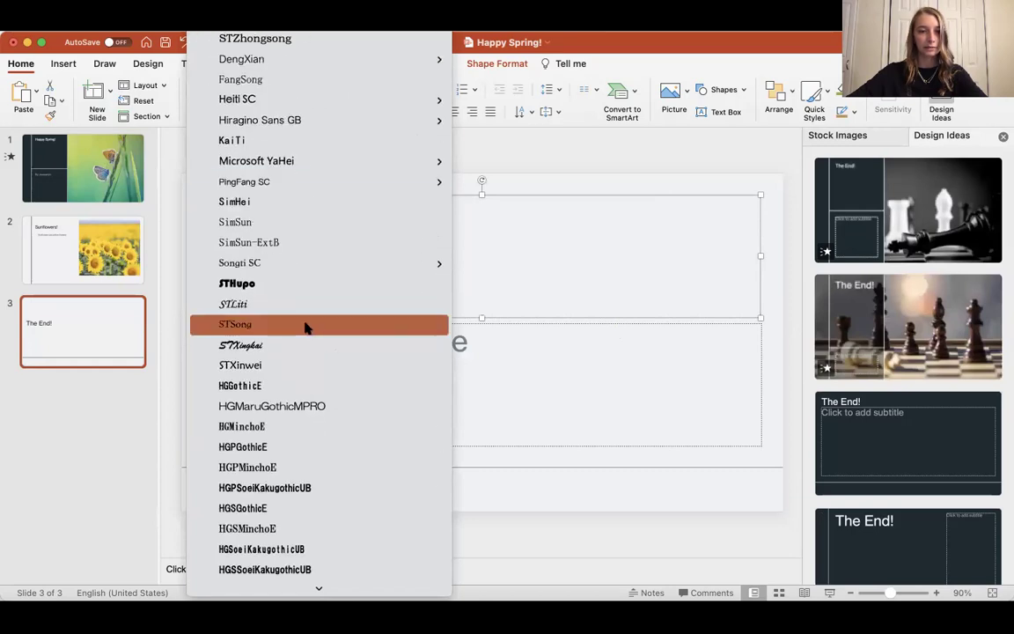
scroll(305, 326, "up", 9)
scroll(306, 327, "up", 20)
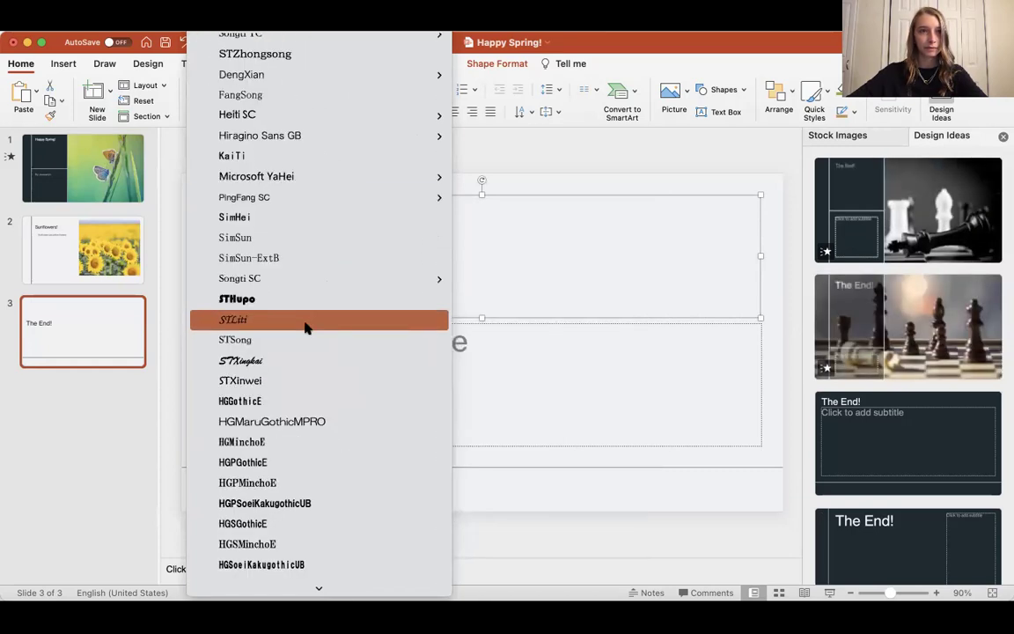
scroll(306, 327, "down", 20)
scroll(306, 327, "up", 20)
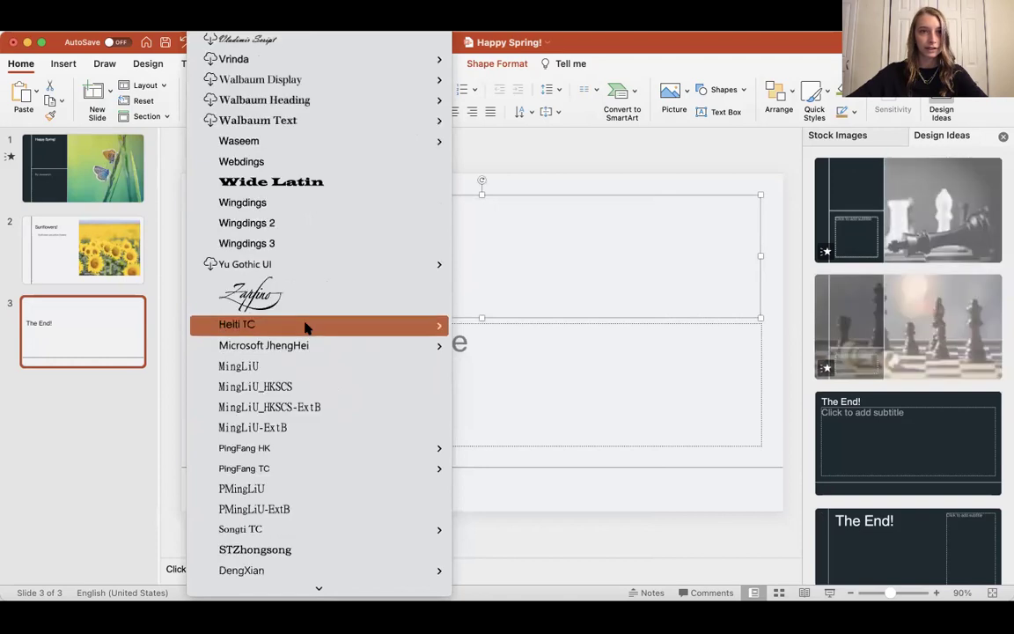
scroll(305, 328, "up", 20)
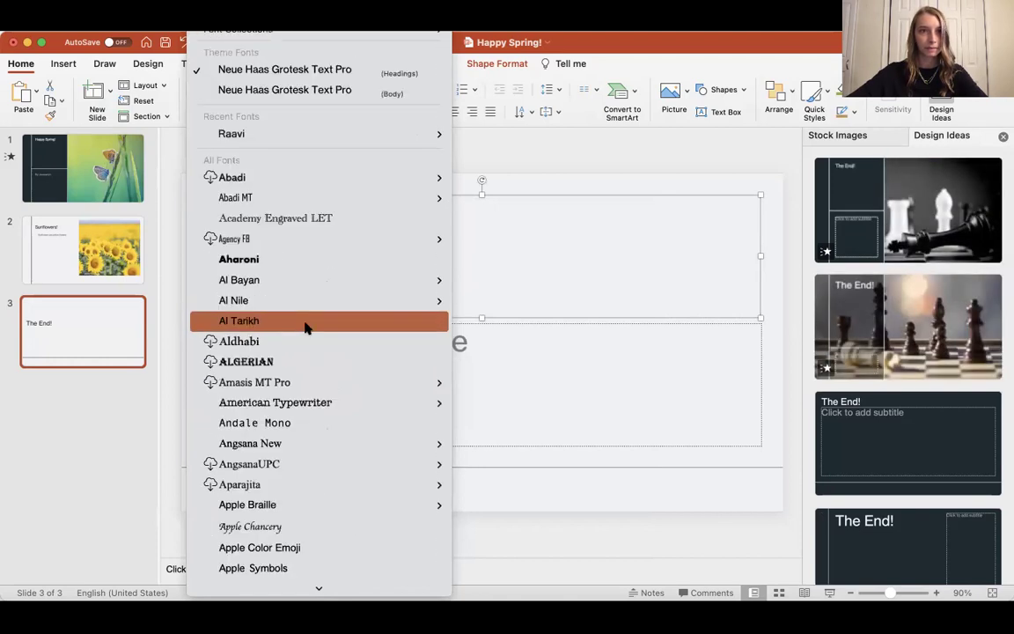
mouse_move(317, 38)
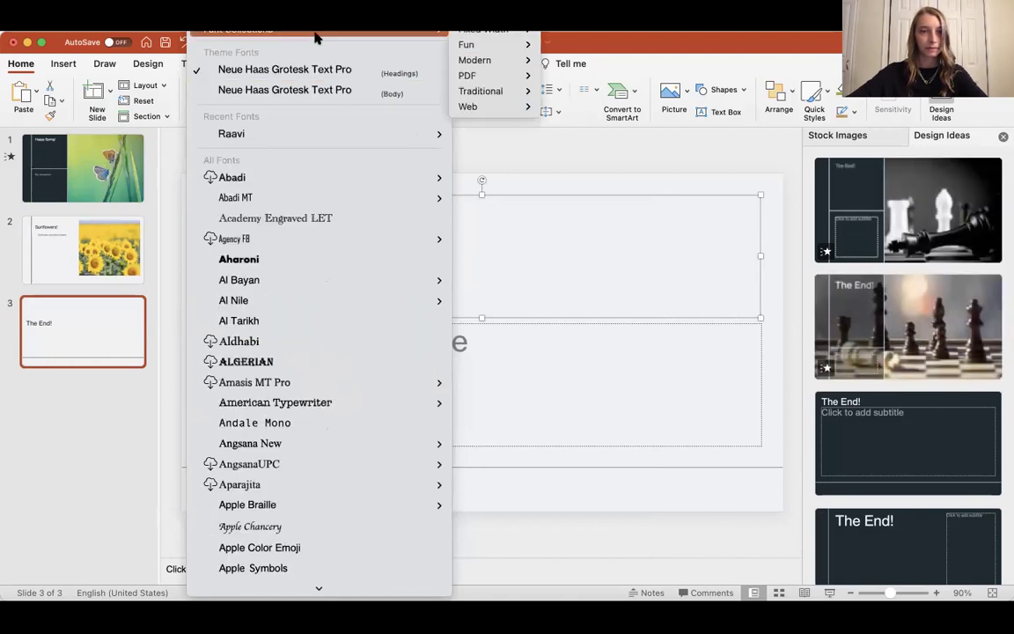
scroll(328, 214, "down", 20)
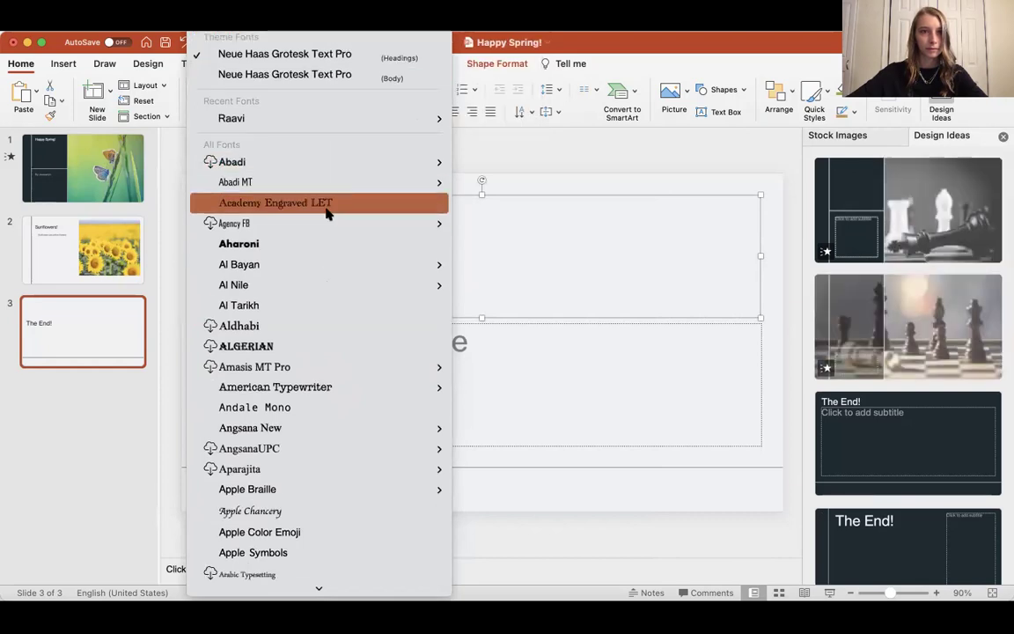
scroll(326, 214, "down", 20)
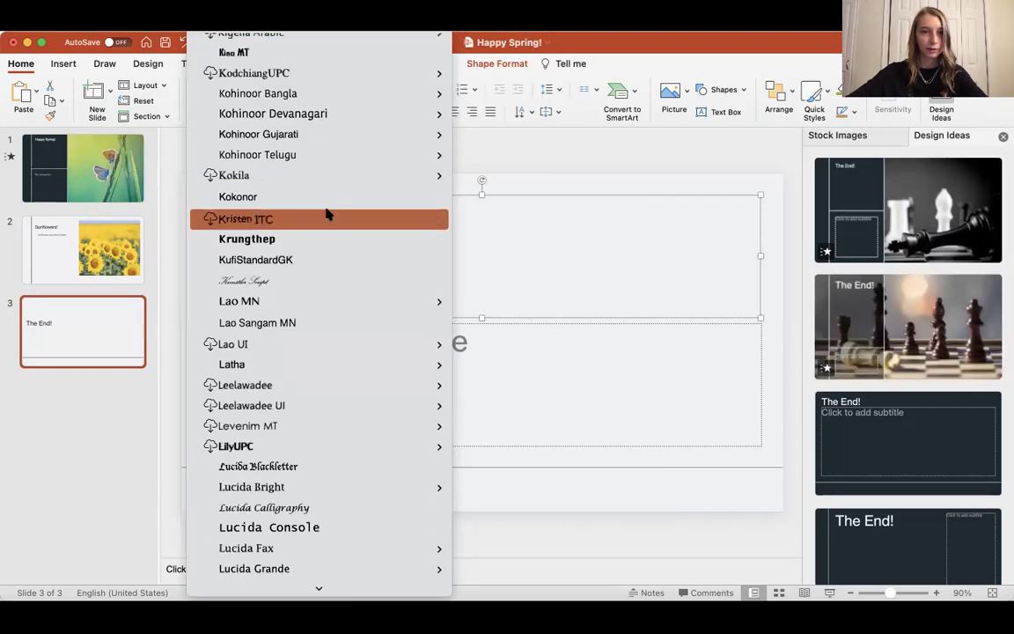
scroll(326, 214, "down", 20)
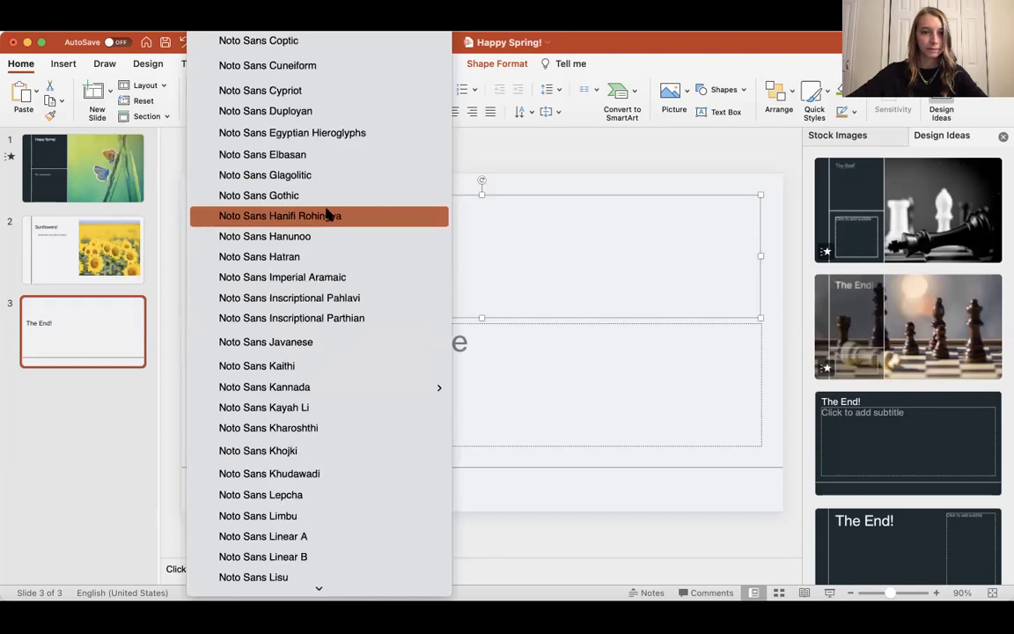
scroll(326, 214, "down", 20)
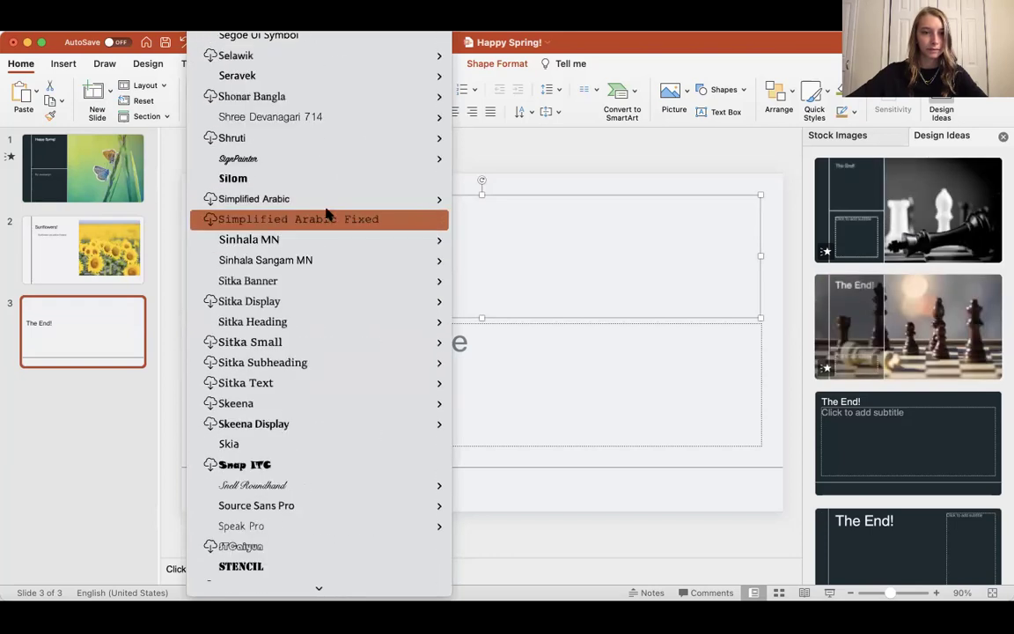
scroll(325, 214, "down", 20)
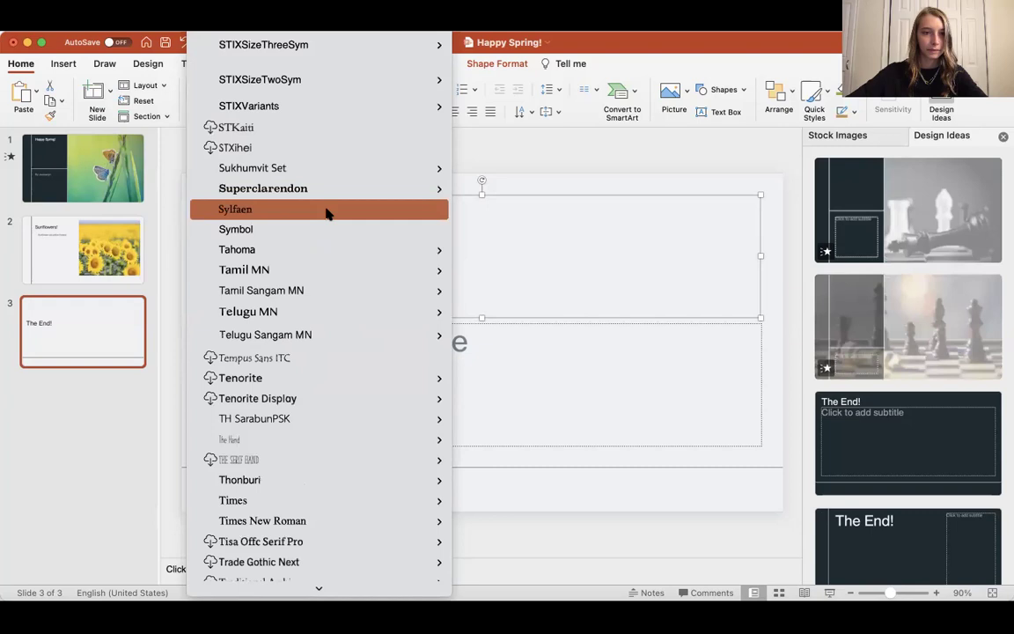
scroll(339, 202, "down", 5)
scroll(351, 154, "up", 1)
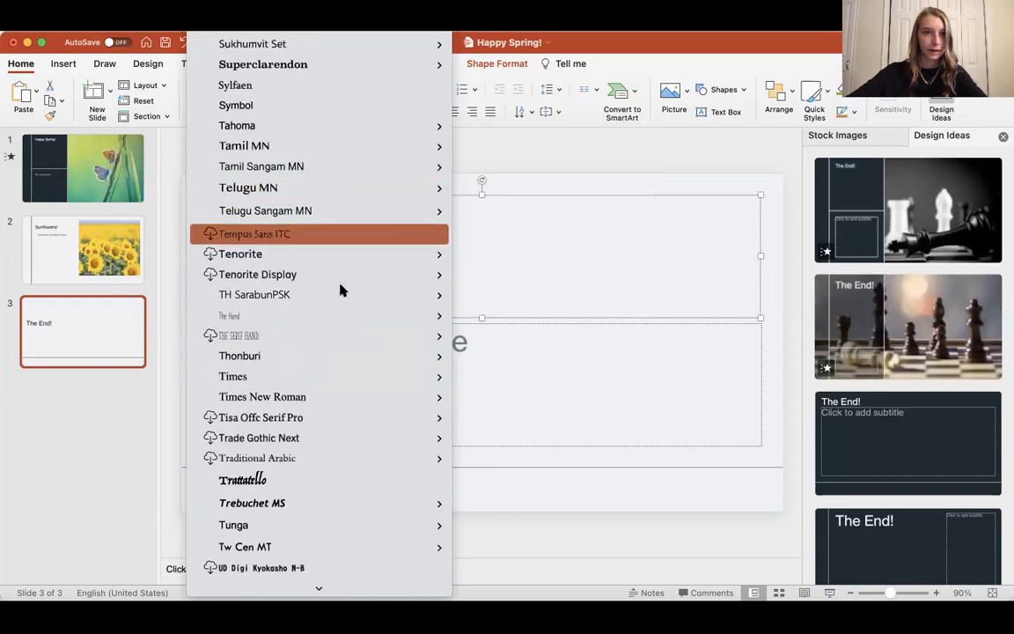
mouse_move(334, 400)
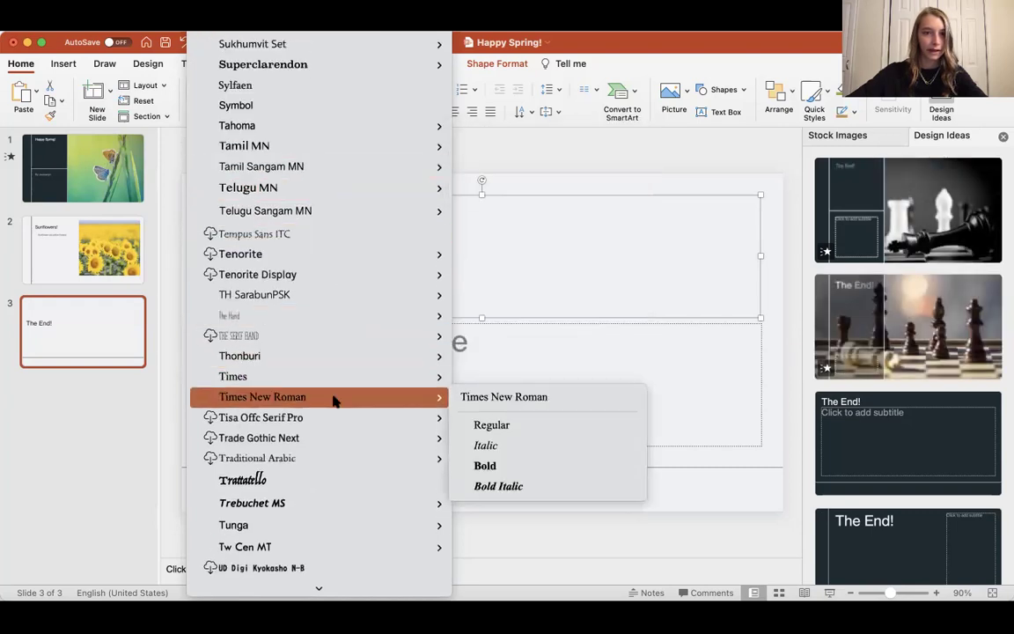
left_click(491, 420)
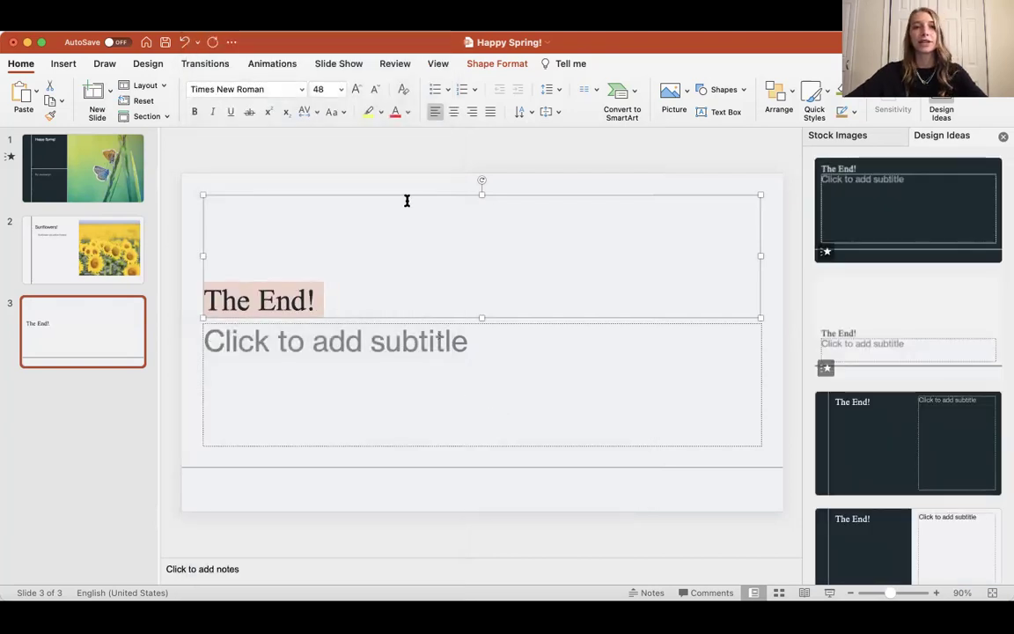
Enlarge 'The End!' to 88 pt and make it bold
left_click(341, 89)
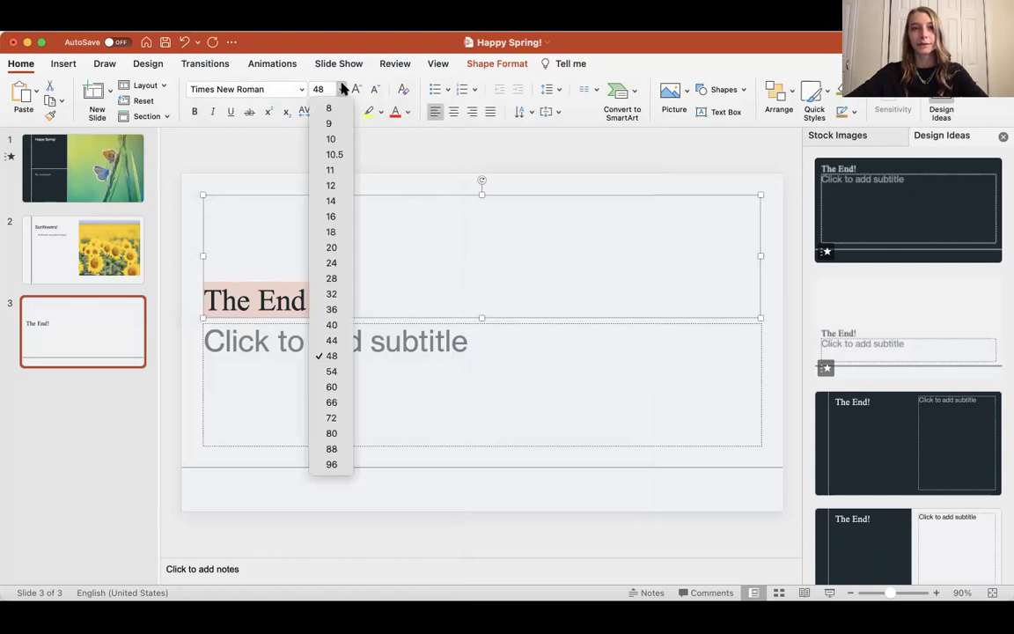
left_click(328, 449)
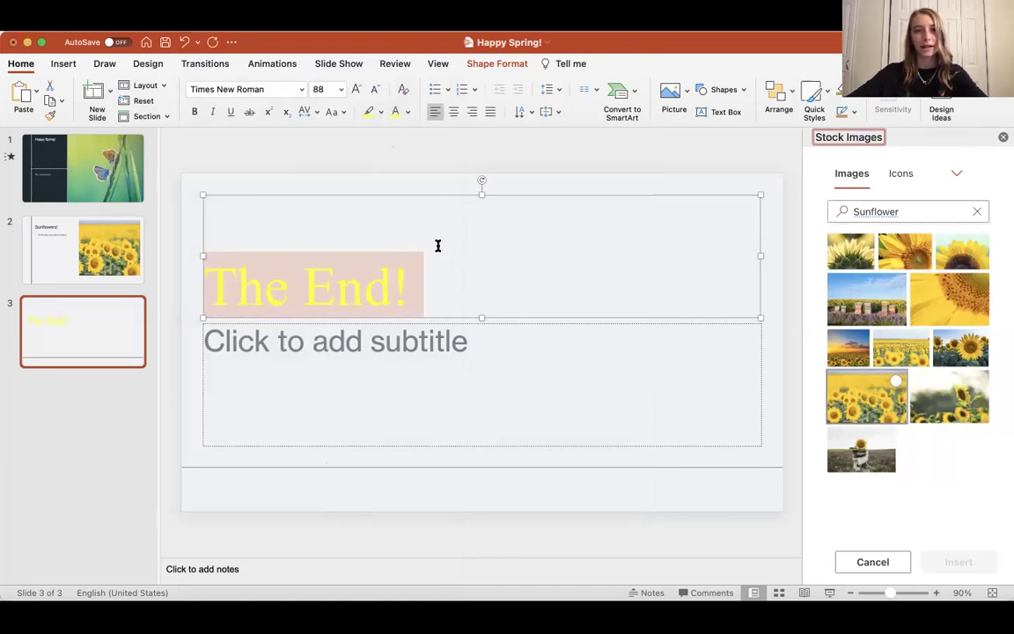
left_click(422, 165)
left_click(403, 269)
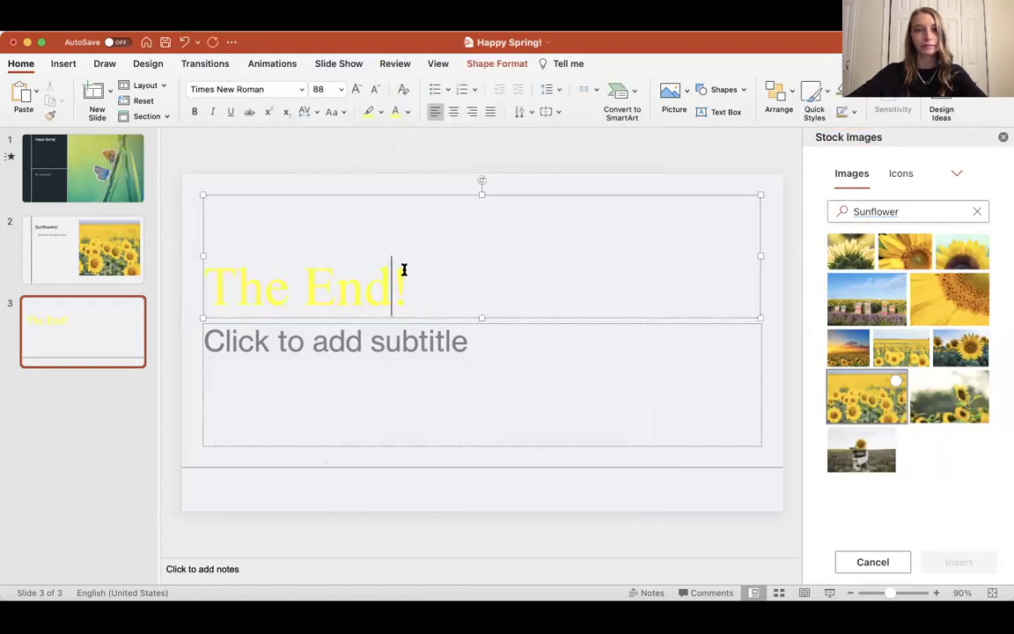
left_click_drag(315, 276, 274, 277)
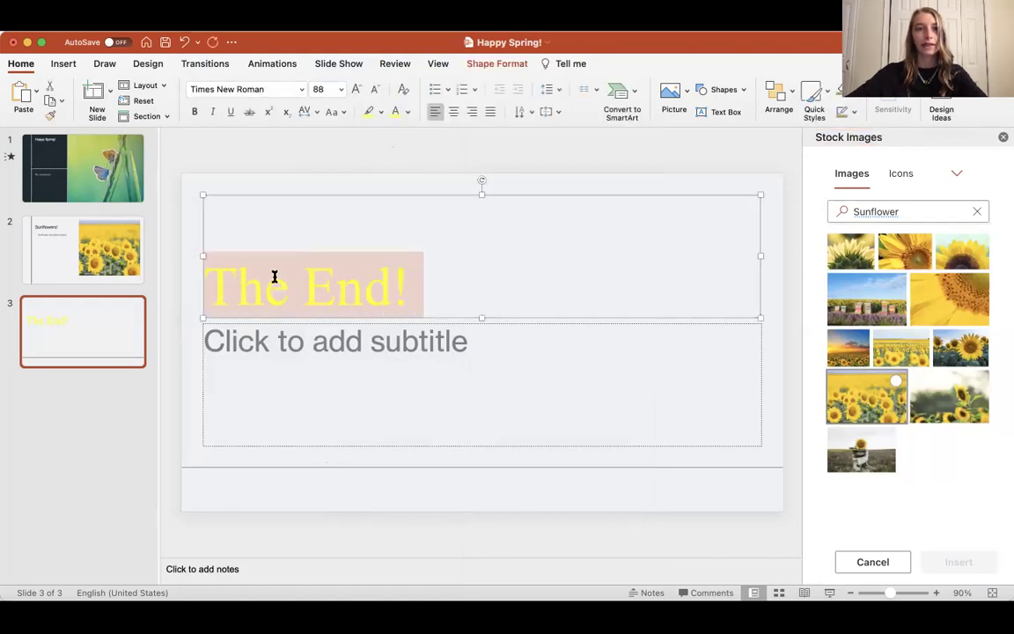
left_click(195, 111)
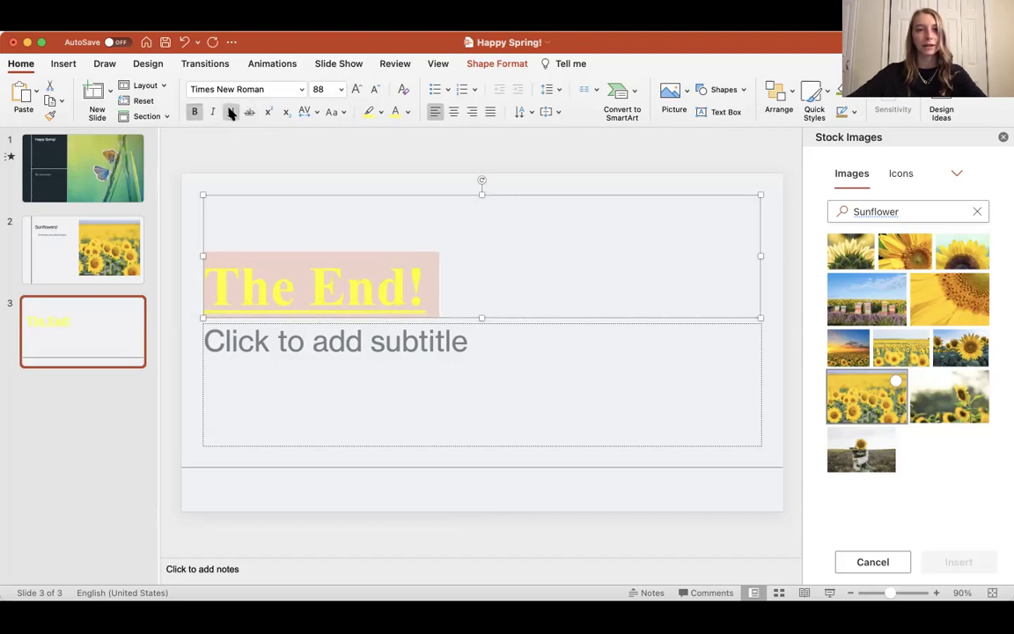
left_click(359, 148)
Close the stock images pane, return to the Happy Spring! title slide, and show the Slide Show tools
left_click(1002, 136)
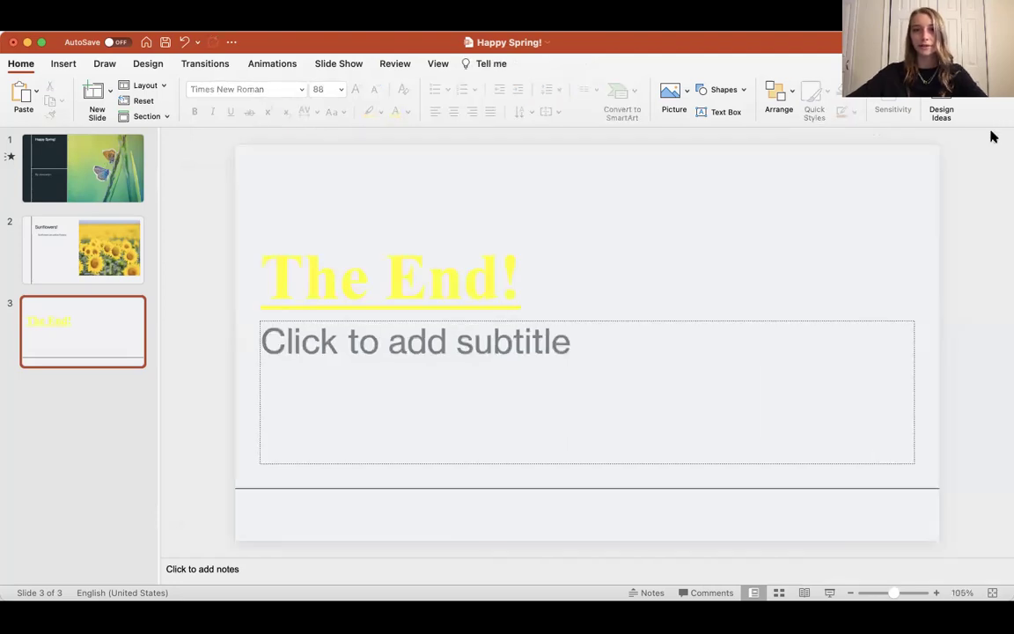
left_click(117, 161)
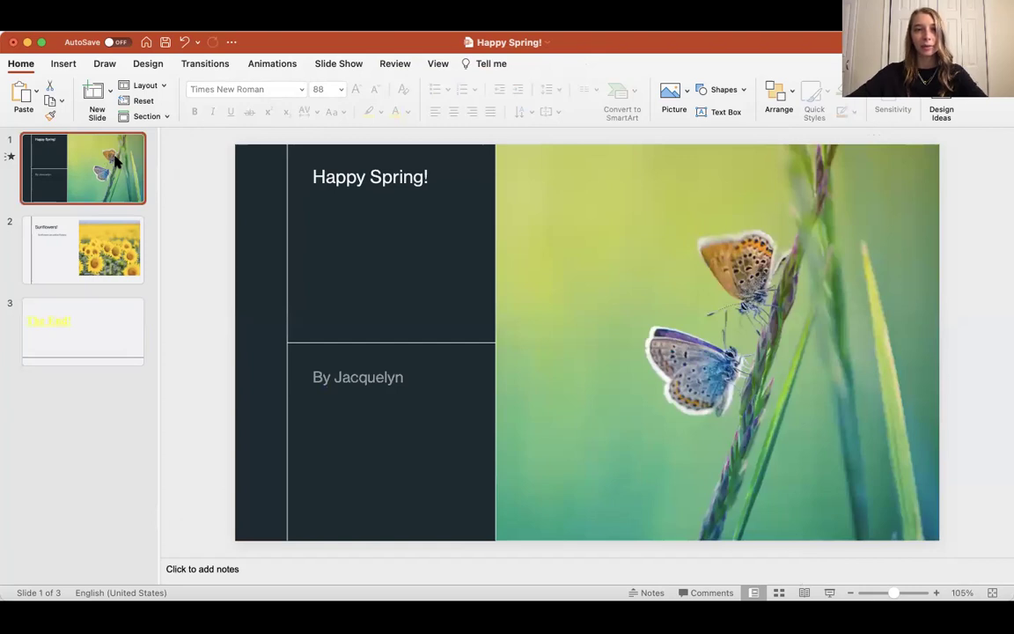
left_click(440, 63)
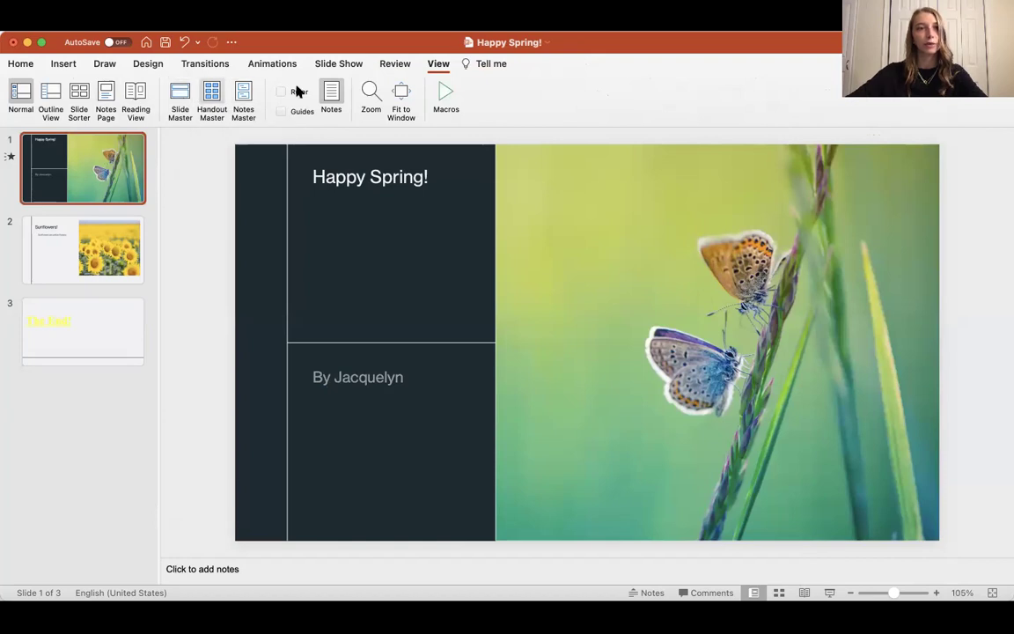
left_click(345, 64)
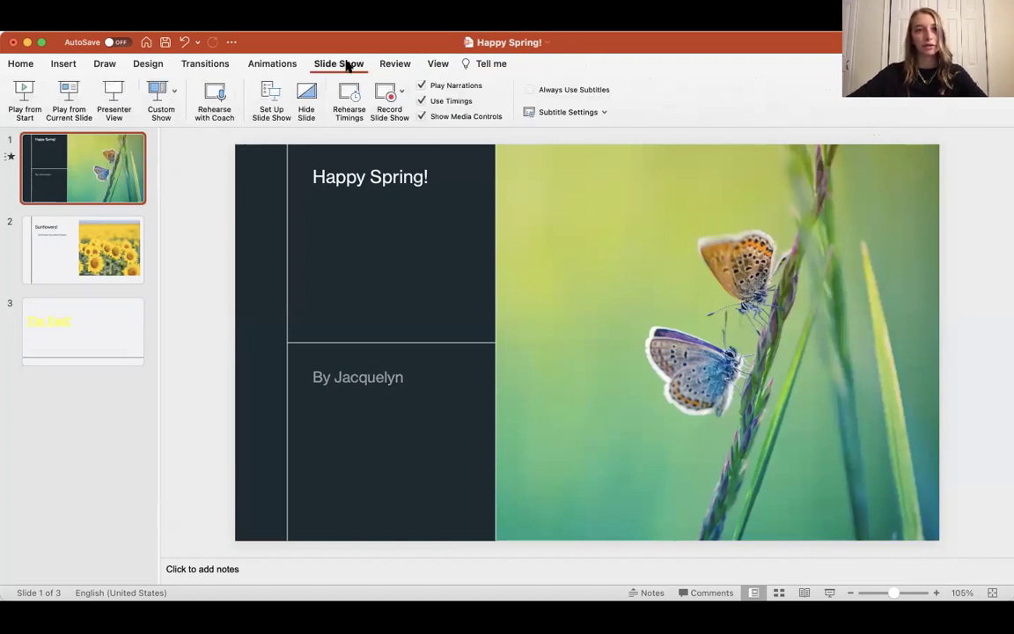
Play the slide show from the first slide and advance to the Sunflowers! slide
left_click(24, 90)
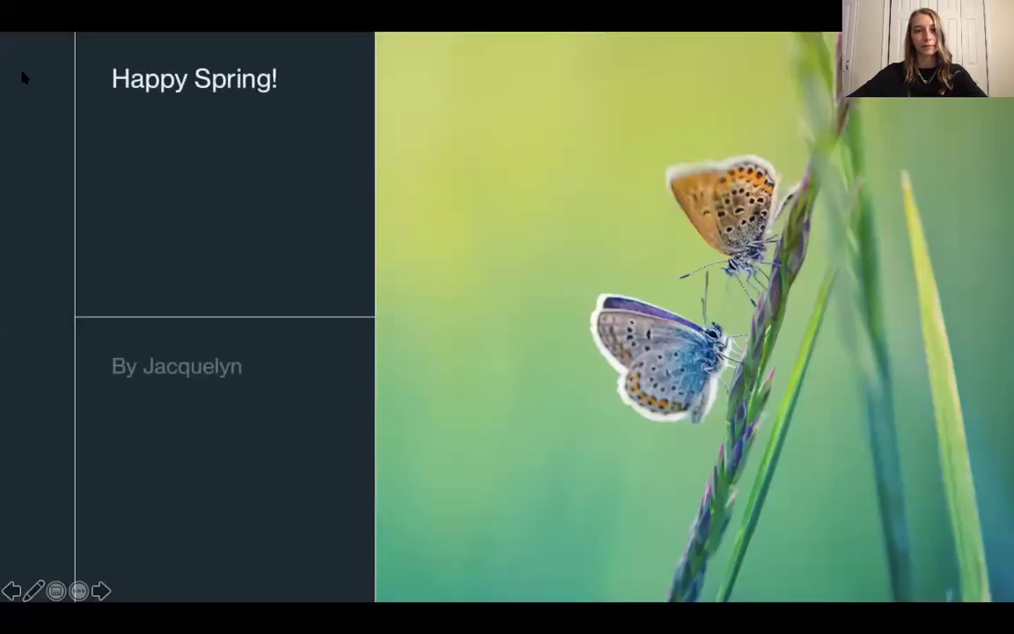
left_click(24, 78)
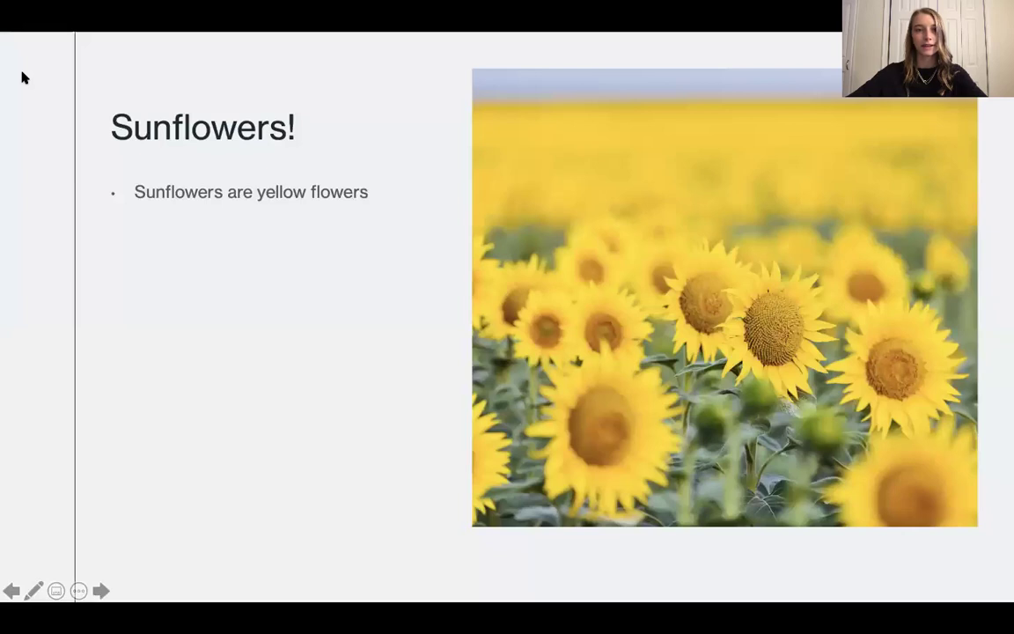